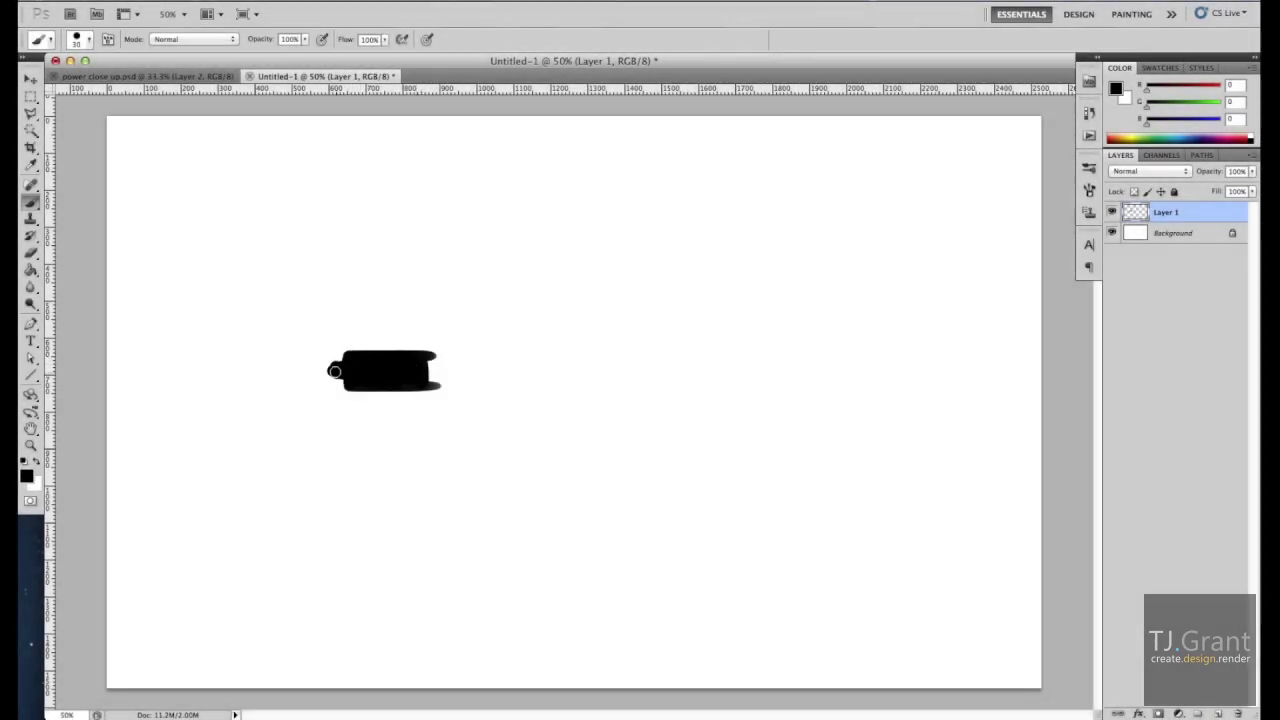
# Brush the barrel end, scope outline and receiver outline in black, undoing one stray stroke.
pyautogui.moveTo(430, 364)
pyautogui.mouseDown()
pyautogui.moveTo(480, 368)
pyautogui.moveTo(440, 380)
pyautogui.moveTo(481, 347)
pyautogui.moveTo(500, 282)
pyautogui.moveTo(548, 283)
pyautogui.moveTo(432, 214)
pyautogui.moveTo(637, 209)
pyautogui.mouseUp()
pyautogui.hotkey('ctrl', 'z')
pyautogui.moveTo(434, 214)
pyautogui.mouseDown()
pyautogui.moveTo(540, 190)
pyautogui.moveTo(626, 188)
pyautogui.moveTo(644, 205)
pyautogui.moveTo(560, 212)
pyautogui.moveTo(500, 252)
pyautogui.mouseUp()
pyautogui.moveTo(636, 205); pyautogui.dragTo(630, 232)
pyautogui.moveTo(516, 245); pyautogui.dragTo(646, 247)
pyautogui.moveTo(634, 204)
pyautogui.mouseDown()
pyautogui.moveTo(634, 248)
pyautogui.moveTo(685, 202)
pyautogui.moveTo(688, 250)
pyautogui.moveTo(645, 256)
pyautogui.moveTo(648, 210)
pyautogui.moveTo(679, 237)
pyautogui.moveTo(636, 252)
pyautogui.moveTo(634, 284)
pyautogui.moveTo(515, 276)
pyautogui.moveTo(536, 262)
pyautogui.moveTo(632, 256)
pyautogui.moveTo(590, 262)
pyautogui.moveTo(690, 290)
pyautogui.moveTo(700, 305)
pyautogui.moveTo(613, 378)
pyautogui.moveTo(640, 340)
pyautogui.moveTo(634, 366)
pyautogui.mouseUp()
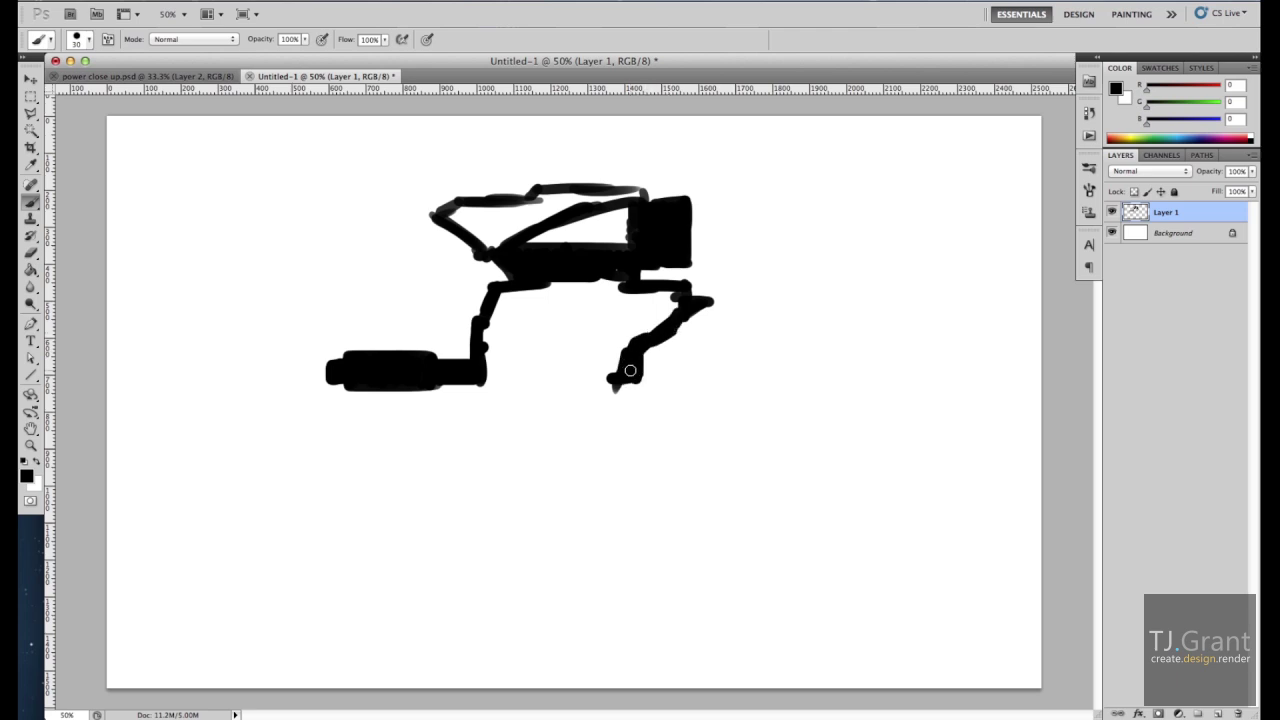
# Sketch the lower front block with its leg, fill the receiver, and draw the strut toward the stock.
pyautogui.moveTo(474, 381); pyautogui.dragTo(497, 430)
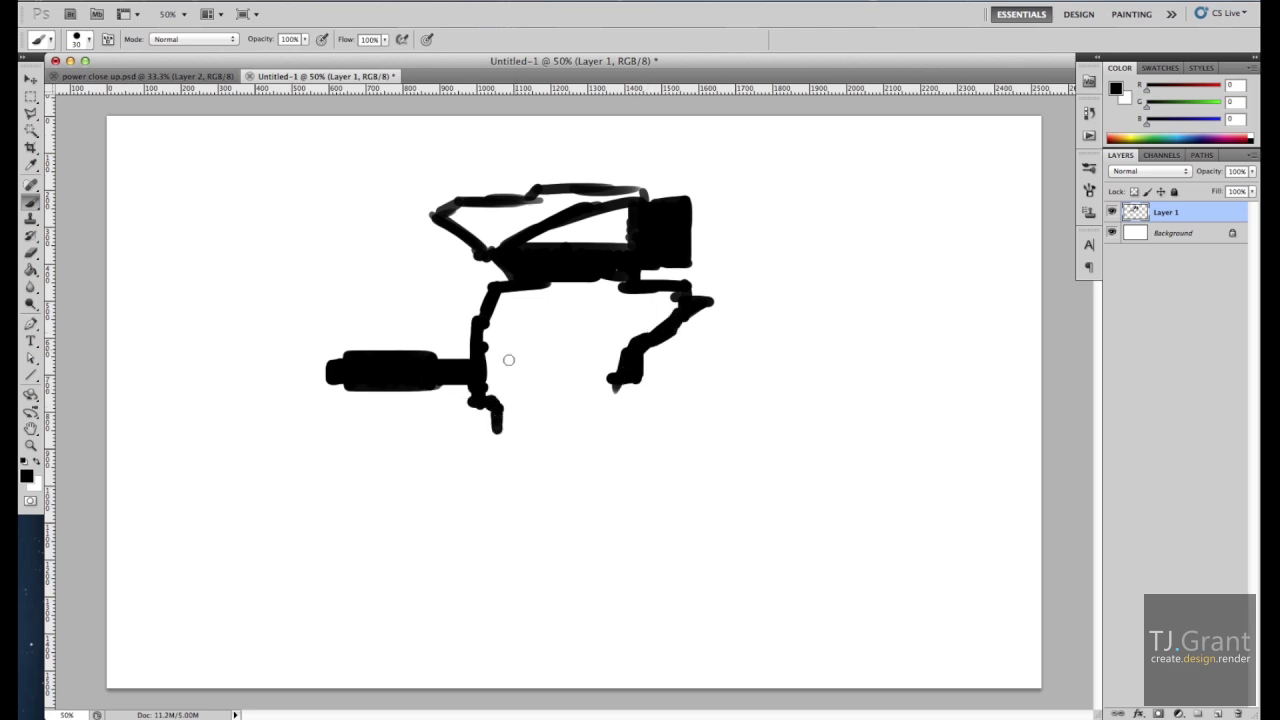
pyautogui.moveTo(390, 387); pyautogui.dragTo(372, 432)
pyautogui.moveTo(409, 380)
pyautogui.mouseDown()
pyautogui.moveTo(385, 408)
pyautogui.moveTo(492, 412)
pyautogui.moveTo(409, 420)
pyautogui.moveTo(451, 453)
pyautogui.moveTo(430, 430)
pyautogui.moveTo(385, 425)
pyautogui.moveTo(450, 455)
pyautogui.moveTo(493, 411)
pyautogui.mouseUp()
pyautogui.moveTo(510, 288)
pyautogui.mouseDown()
pyautogui.moveTo(487, 360)
pyautogui.moveTo(620, 282)
pyautogui.moveTo(520, 310)
pyautogui.moveTo(491, 366)
pyautogui.moveTo(520, 362)
pyautogui.moveTo(555, 330)
pyautogui.moveTo(682, 296)
pyautogui.moveTo(528, 348)
pyautogui.moveTo(540, 332)
pyautogui.mouseUp()
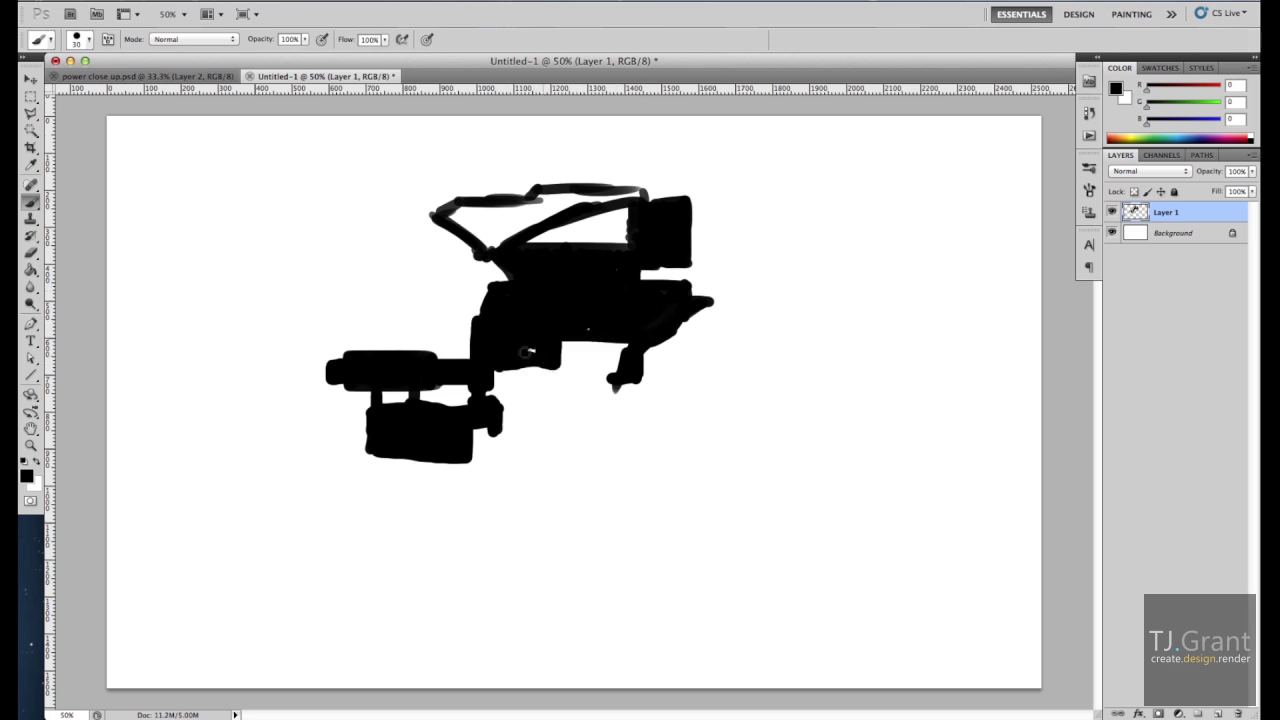
pyautogui.moveTo(645, 360)
pyautogui.mouseDown()
pyautogui.moveTo(623, 385)
pyautogui.moveTo(790, 380)
pyautogui.moveTo(793, 355)
pyautogui.moveTo(828, 355)
pyautogui.moveTo(876, 562)
pyautogui.moveTo(772, 630)
pyautogui.mouseUp()
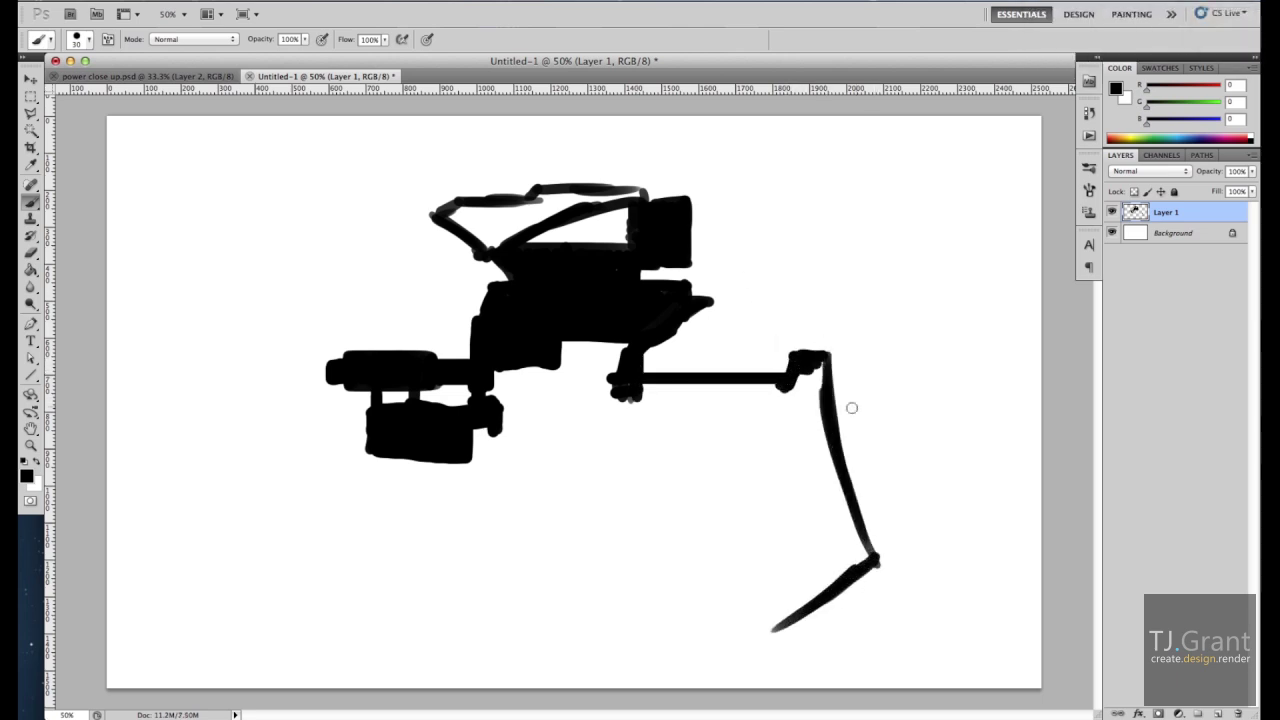
# Close the stock outline and fill the gaps in the front block and under the body.
pyautogui.moveTo(790, 390); pyautogui.dragTo(772, 628)
pyautogui.moveTo(388, 362)
pyautogui.mouseDown()
pyautogui.moveTo(470, 331)
pyautogui.moveTo(416, 336)
pyautogui.moveTo(495, 295)
pyautogui.moveTo(409, 327)
pyautogui.mouseUp()
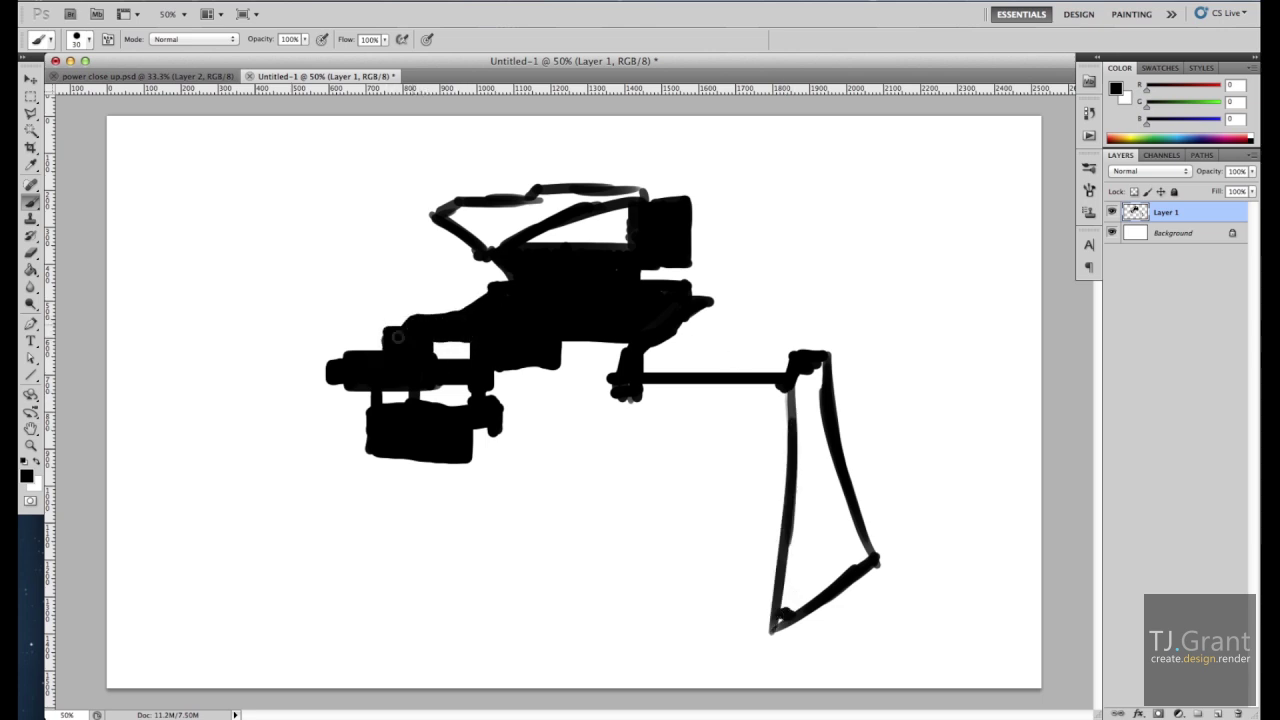
pyautogui.moveTo(487, 376); pyautogui.dragTo(499, 368)
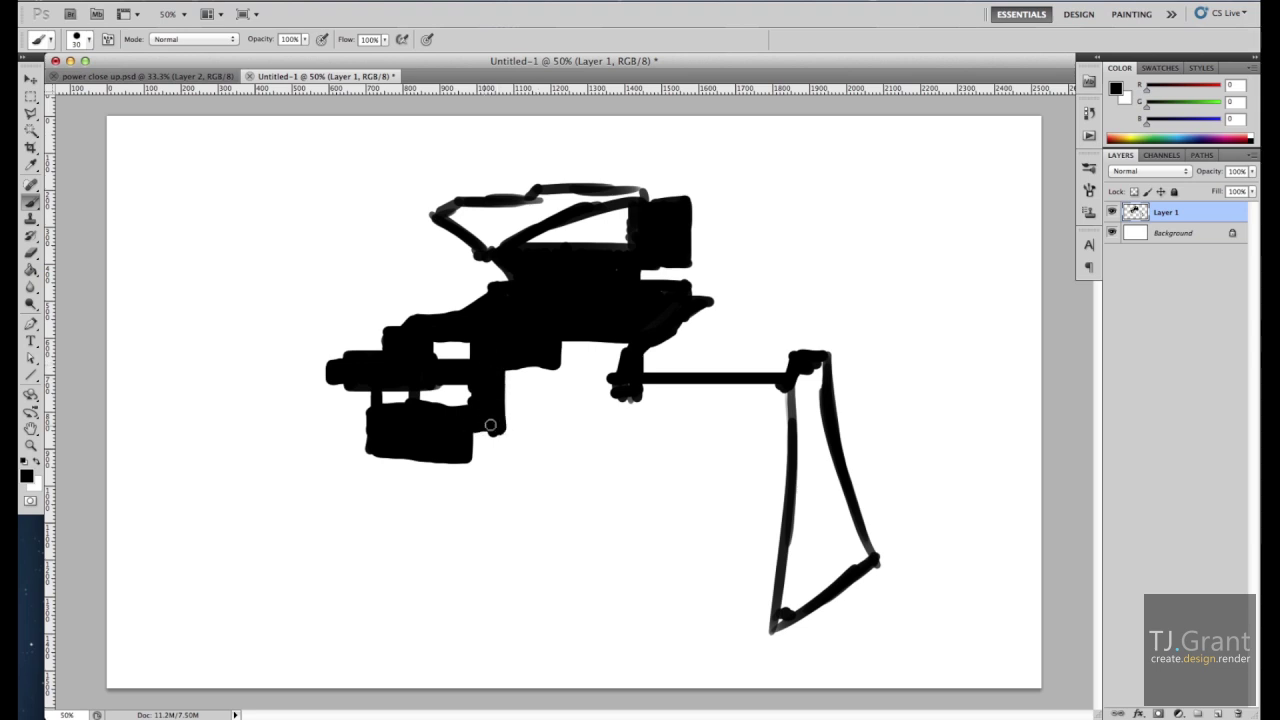
pyautogui.moveTo(417, 402); pyautogui.dragTo(430, 412)
pyautogui.moveTo(503, 423)
pyautogui.mouseDown()
pyautogui.moveTo(615, 395)
pyautogui.moveTo(590, 345)
pyautogui.moveTo(525, 360)
pyautogui.moveTo(515, 391)
pyautogui.moveTo(640, 405)
pyautogui.moveTo(790, 398)
pyautogui.moveTo(738, 385)
pyautogui.moveTo(780, 391)
pyautogui.mouseUp()
# Paint a solid grip below the body, joined to the strut, and a curved trigger-guard loop.
pyautogui.moveTo(624, 463)
pyautogui.mouseDown()
pyautogui.moveTo(677, 570)
pyautogui.moveTo(630, 585)
pyautogui.moveTo(606, 476)
pyautogui.moveTo(606, 543)
pyautogui.moveTo(658, 536)
pyautogui.moveTo(640, 605)
pyautogui.moveTo(784, 532)
pyautogui.mouseUp()
pyautogui.moveTo(735, 408)
pyautogui.mouseDown()
pyautogui.moveTo(732, 452)
pyautogui.moveTo(786, 395)
pyautogui.moveTo(745, 440)
pyautogui.moveTo(722, 400)
pyautogui.moveTo(775, 445)
pyautogui.moveTo(754, 490)
pyautogui.moveTo(785, 440)
pyautogui.mouseUp()
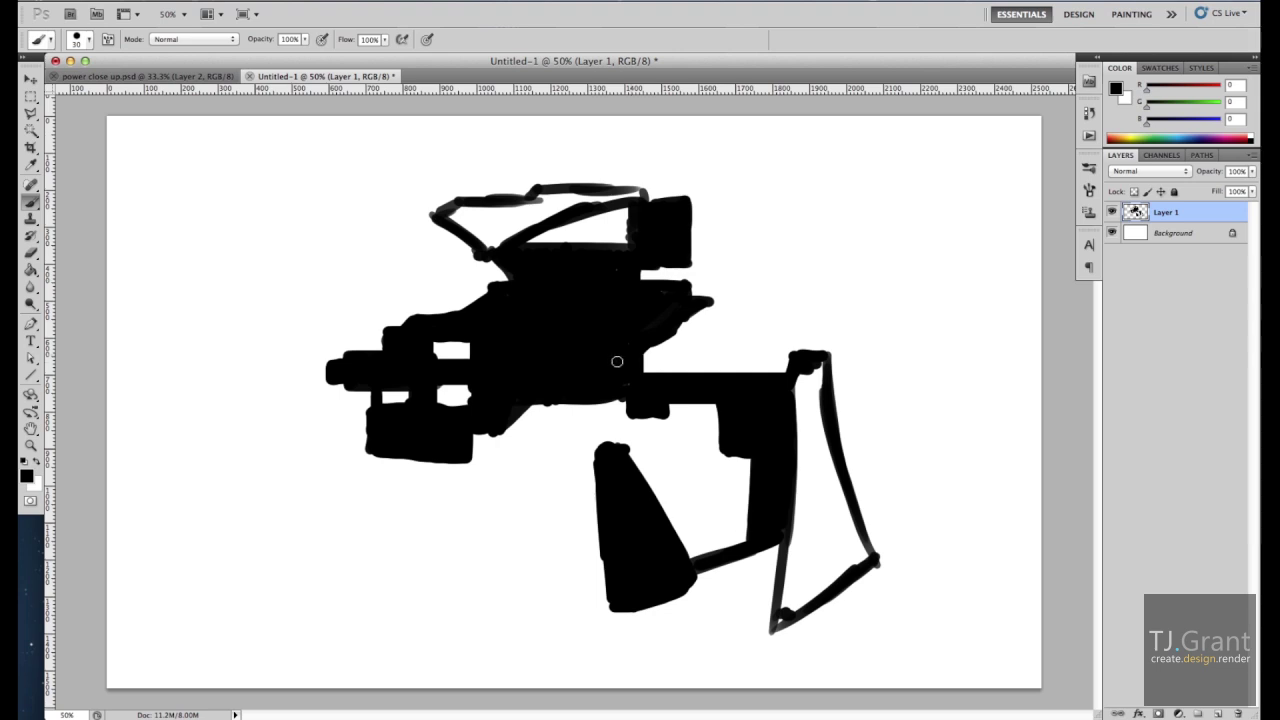
pyautogui.moveTo(625, 458); pyautogui.dragTo(663, 514)
pyautogui.moveTo(628, 461)
pyautogui.mouseDown()
pyautogui.moveTo(609, 447)
pyautogui.moveTo(597, 469)
pyautogui.mouseUp()
pyautogui.moveTo(527, 404)
pyautogui.mouseDown()
pyautogui.moveTo(497, 500)
pyautogui.moveTo(600, 530)
pyautogui.moveTo(500, 495)
pyautogui.moveTo(505, 425)
pyautogui.mouseUp()
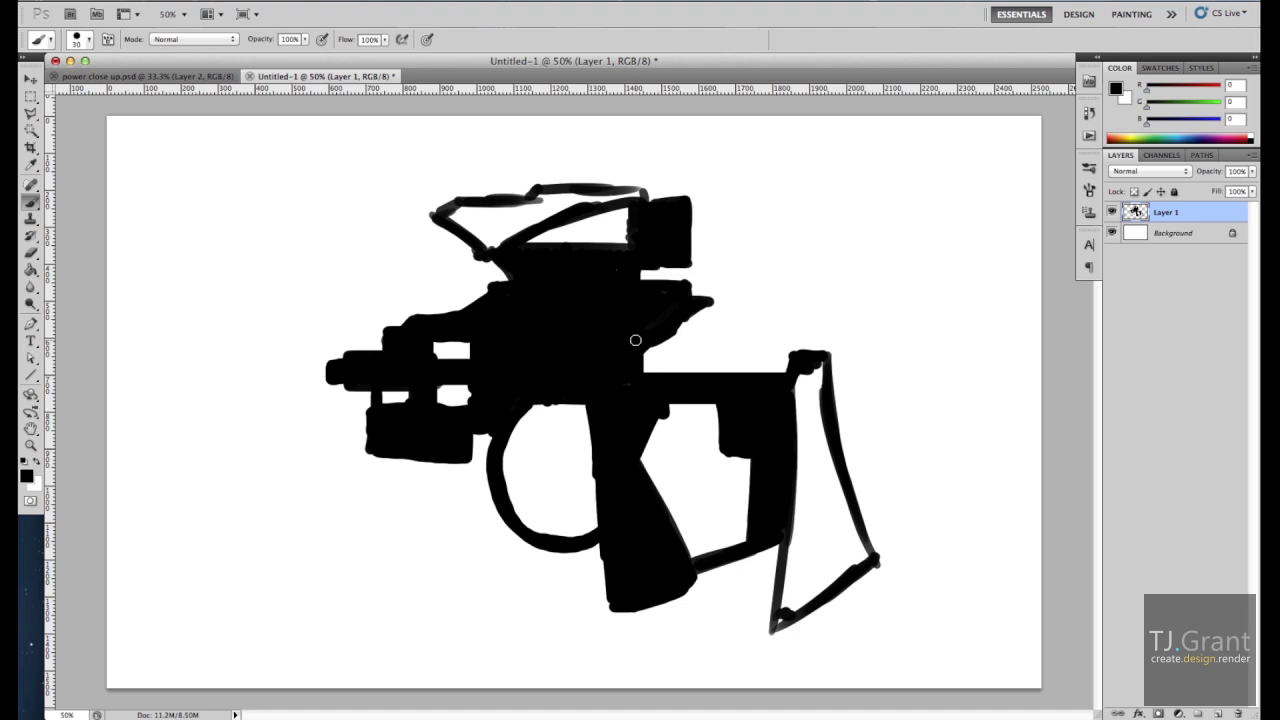
# Stretch the drawing wider with Free Transform, then thicken the trigger guard's left side.
pyautogui.hotkey('ctrl', 't')
pyautogui.moveTo(323, 404); pyautogui.dragTo(163, 404)
pyautogui.moveTo(513, 349); pyautogui.dragTo(573, 352)
pyautogui.press('Return')
pyautogui.moveTo(440, 430)
pyautogui.mouseDown()
pyautogui.moveTo(446, 548)
pyautogui.moveTo(428, 458)
pyautogui.mouseUp()
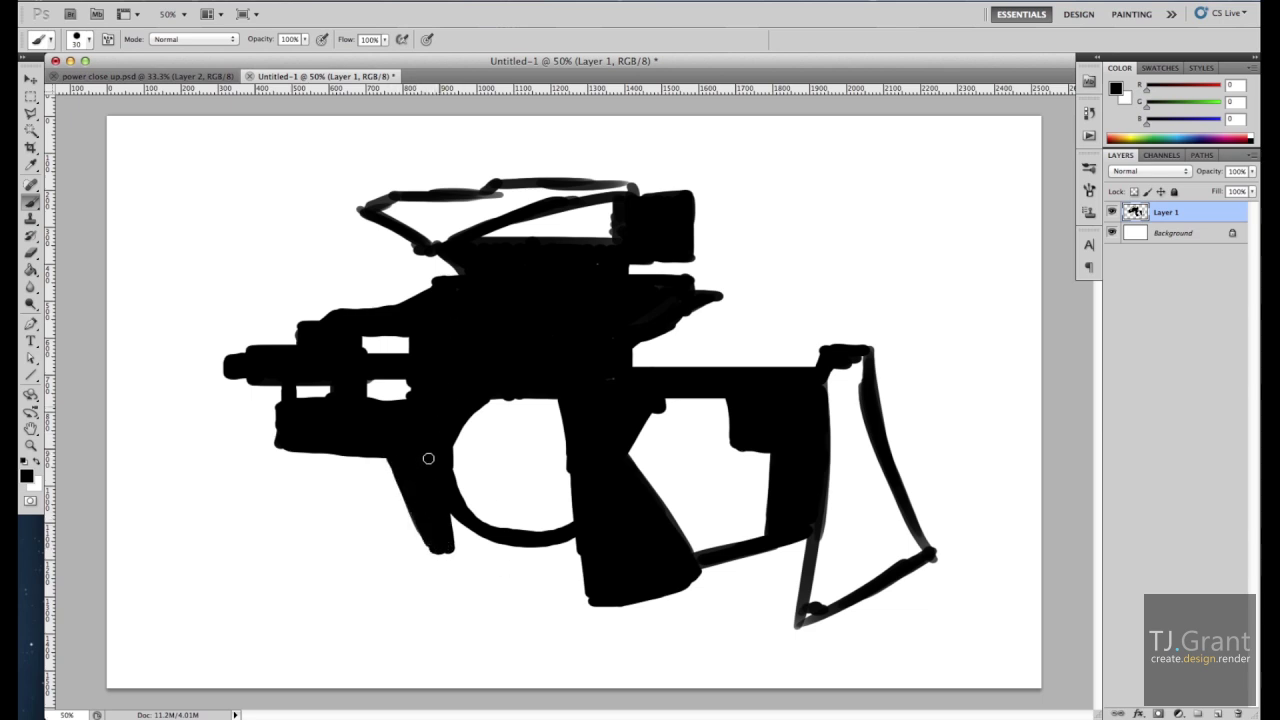
# Thicken the trigger guard's bottom, fill the scope and its front notch solid, and hook the side protrusion.
pyautogui.moveTo(570, 553)
pyautogui.mouseDown()
pyautogui.moveTo(436, 548)
pyautogui.moveTo(452, 516)
pyautogui.moveTo(578, 536)
pyautogui.mouseUp()
pyautogui.moveTo(376, 216); pyautogui.dragTo(410, 204)
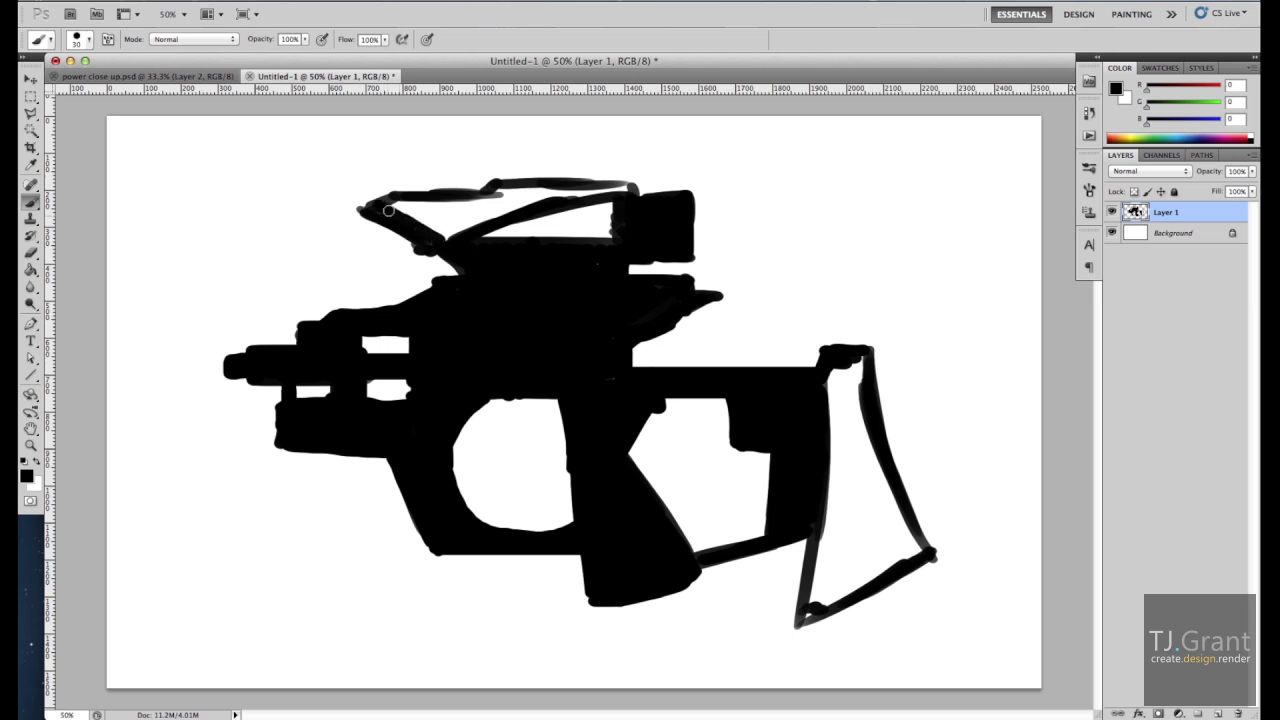
pyautogui.moveTo(585, 252)
pyautogui.mouseDown()
pyautogui.moveTo(574, 234)
pyautogui.moveTo(614, 209)
pyautogui.moveTo(494, 203)
pyautogui.moveTo(531, 199)
pyautogui.mouseUp()
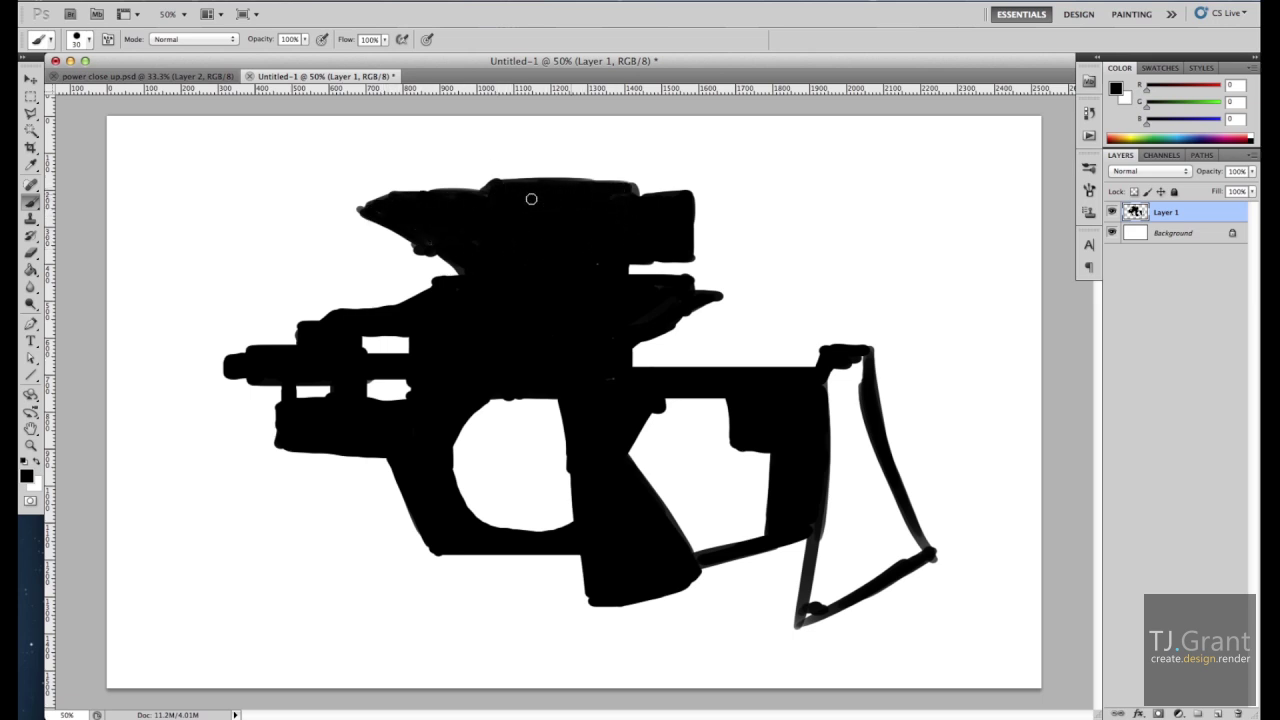
pyautogui.moveTo(392, 229)
pyautogui.mouseDown()
pyautogui.moveTo(418, 250)
pyautogui.moveTo(438, 246)
pyautogui.moveTo(407, 252)
pyautogui.moveTo(348, 201)
pyautogui.moveTo(388, 166)
pyautogui.moveTo(476, 191)
pyautogui.moveTo(362, 196)
pyautogui.moveTo(407, 167)
pyautogui.mouseUp()
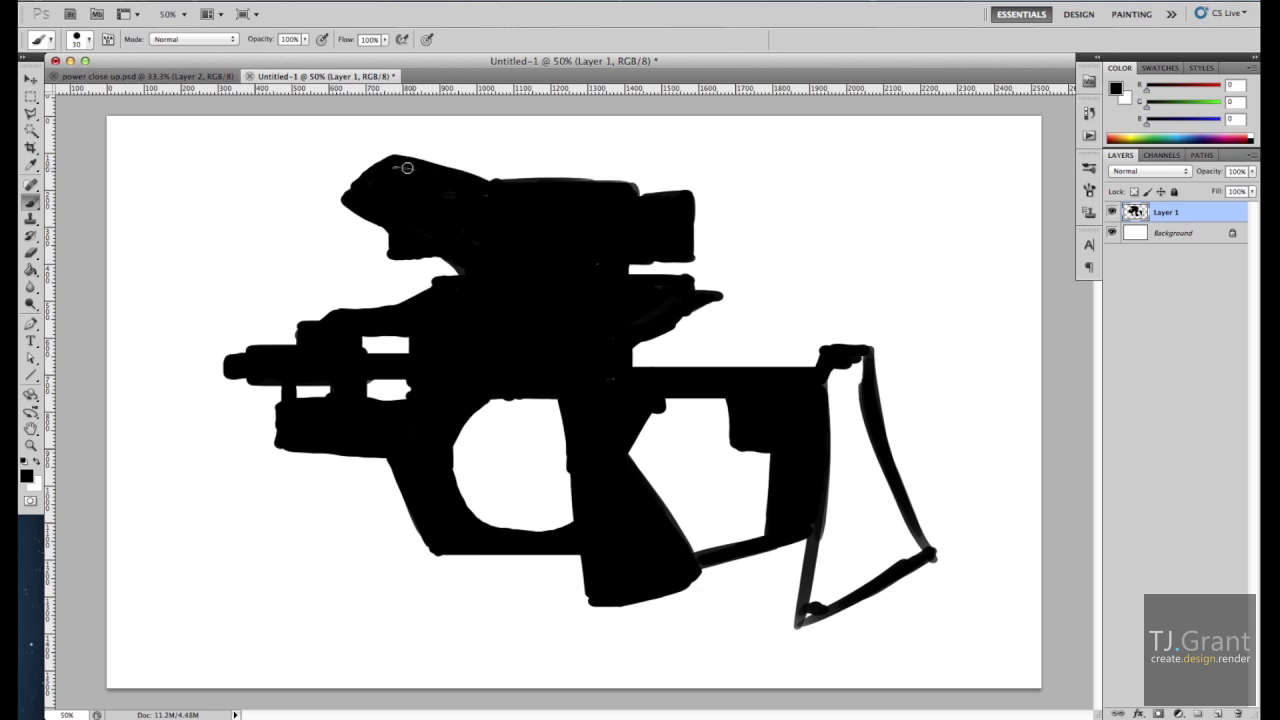
pyautogui.moveTo(521, 181); pyautogui.dragTo(504, 181)
pyautogui.moveTo(708, 299)
pyautogui.mouseDown()
pyautogui.moveTo(675, 345)
pyautogui.moveTo(652, 342)
pyautogui.mouseUp()
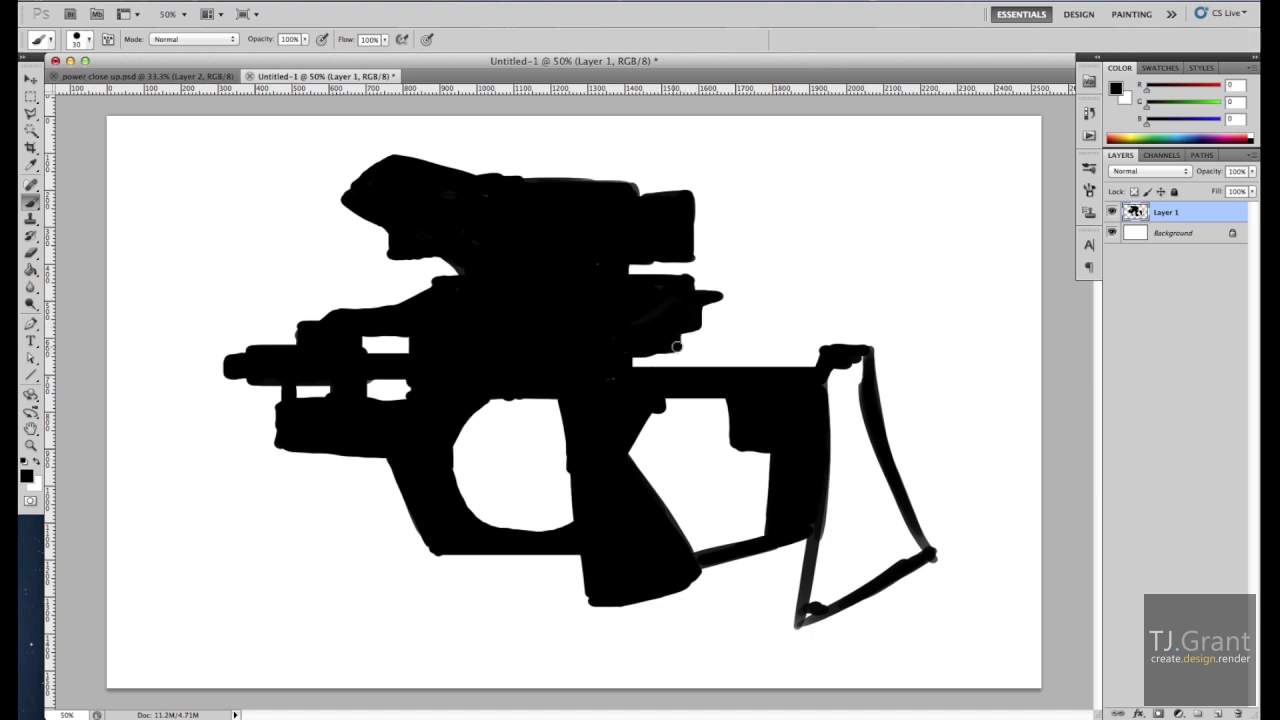
pyautogui.moveTo(710, 292); pyautogui.dragTo(724, 329)
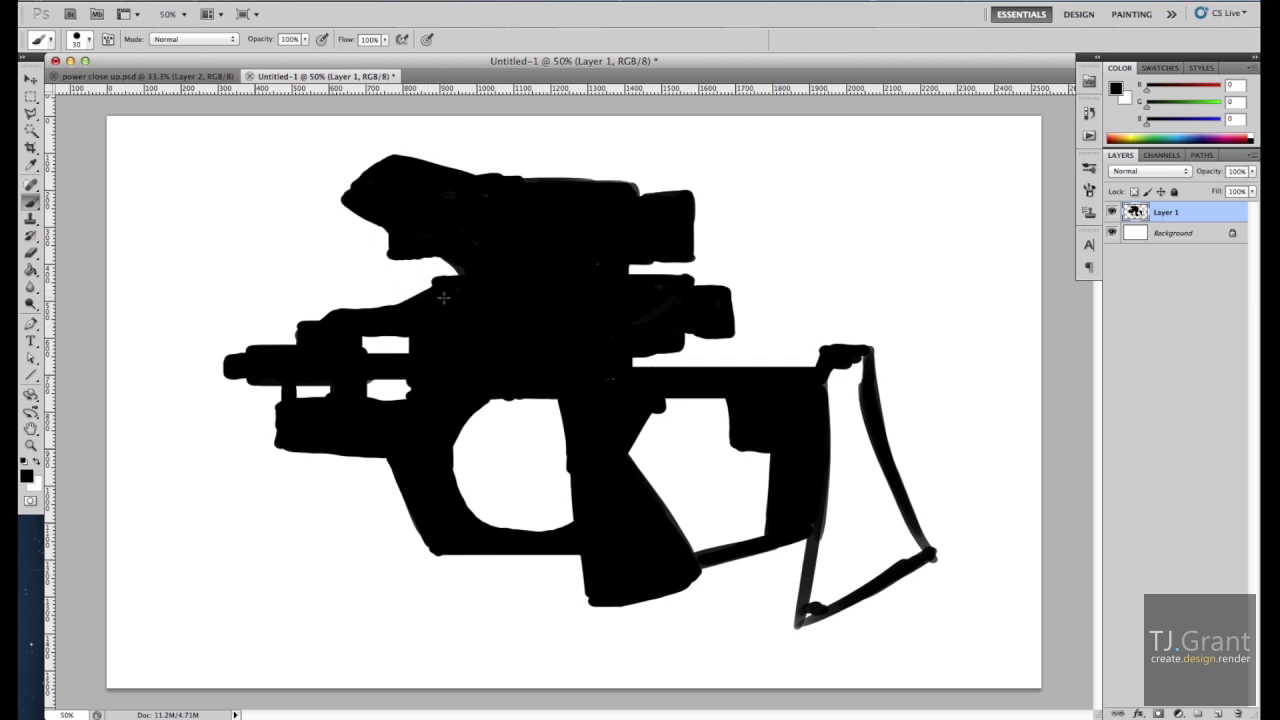
# With a smaller brush, step back two stray strokes and extend the magazine downward.
pyautogui.press('[')
pyautogui.press('[')
pyautogui.moveTo(437, 290)
pyautogui.mouseDown()
pyautogui.moveTo(396, 292)
pyautogui.moveTo(429, 296)
pyautogui.mouseUp()
pyautogui.moveTo(302, 446)
pyautogui.mouseDown()
pyautogui.moveTo(302, 466)
pyautogui.moveTo(312, 462)
pyautogui.moveTo(245, 550)
pyautogui.moveTo(300, 470)
pyautogui.moveTo(275, 518)
pyautogui.mouseUp()
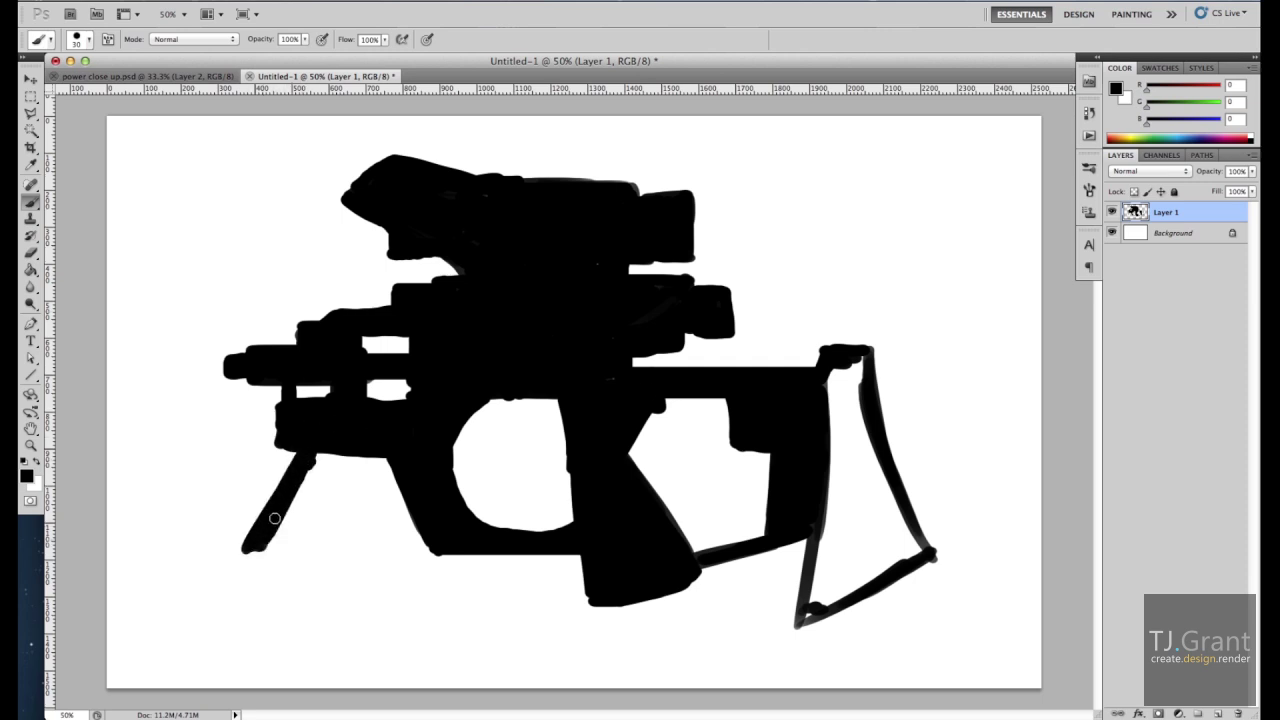
pyautogui.hotkey('ctrl', 'alt', 'z')
pyautogui.hotkey('ctrl', 'alt', 'z')
pyautogui.hotkey('ctrl', 'alt', 'z')
pyautogui.hotkey('ctrl', 'alt', 'z')
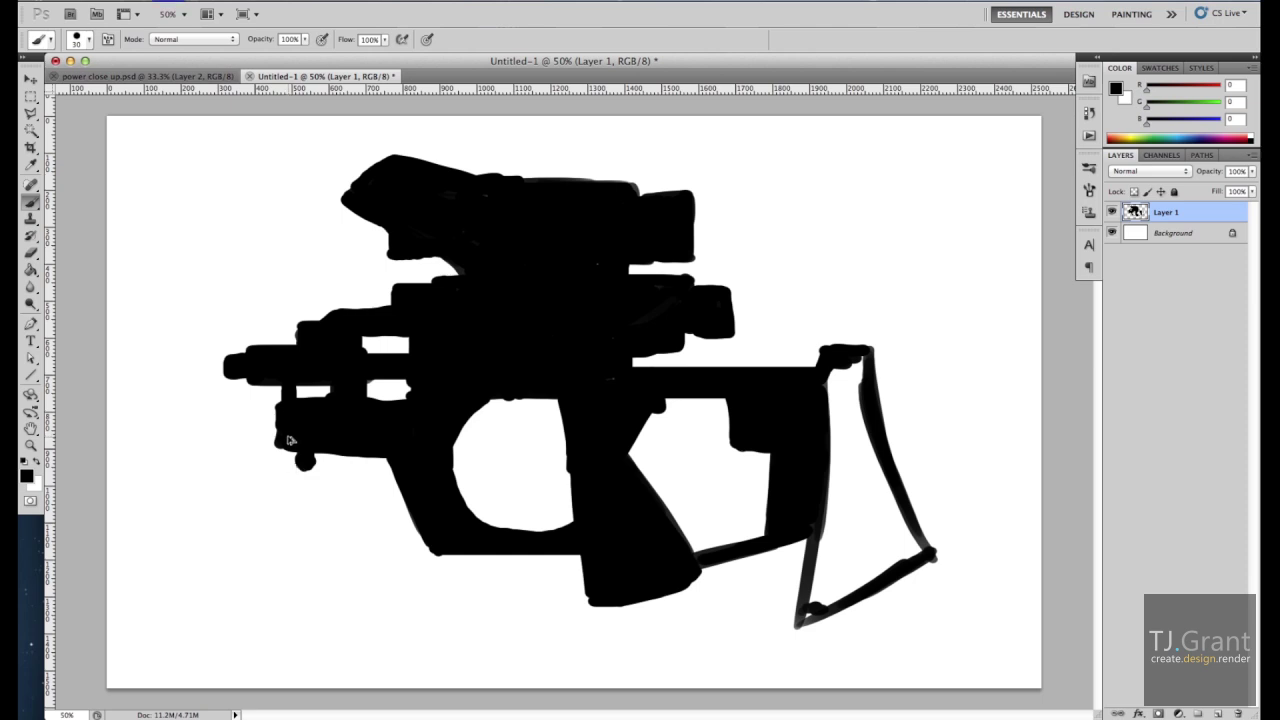
pyautogui.hotkey('ctrl', 'alt', 'z')
pyautogui.hotkey('ctrl', 'alt', 'z')
pyautogui.moveTo(604, 606)
pyautogui.mouseDown()
pyautogui.moveTo(614, 650)
pyautogui.moveTo(656, 640)
pyautogui.mouseUp()
pyautogui.moveTo(680, 590)
pyautogui.mouseDown()
pyautogui.moveTo(706, 640)
pyautogui.moveTo(645, 652)
pyautogui.moveTo(615, 628)
pyautogui.moveTo(645, 605)
pyautogui.moveTo(681, 637)
pyautogui.moveTo(609, 559)
pyautogui.mouseUp()
# Draw a trigger inside the guard, fill the gap under the scope front, and widen the grip.
pyautogui.moveTo(510, 400)
pyautogui.mouseDown()
pyautogui.moveTo(512, 420)
pyautogui.moveTo(540, 438)
pyautogui.moveTo(527, 460)
pyautogui.moveTo(512, 394)
pyautogui.moveTo(535, 433)
pyautogui.mouseUp()
pyautogui.moveTo(566, 490)
pyautogui.mouseDown()
pyautogui.moveTo(572, 514)
pyautogui.moveTo(552, 532)
pyautogui.moveTo(556, 470)
pyautogui.moveTo(575, 468)
pyautogui.mouseUp()
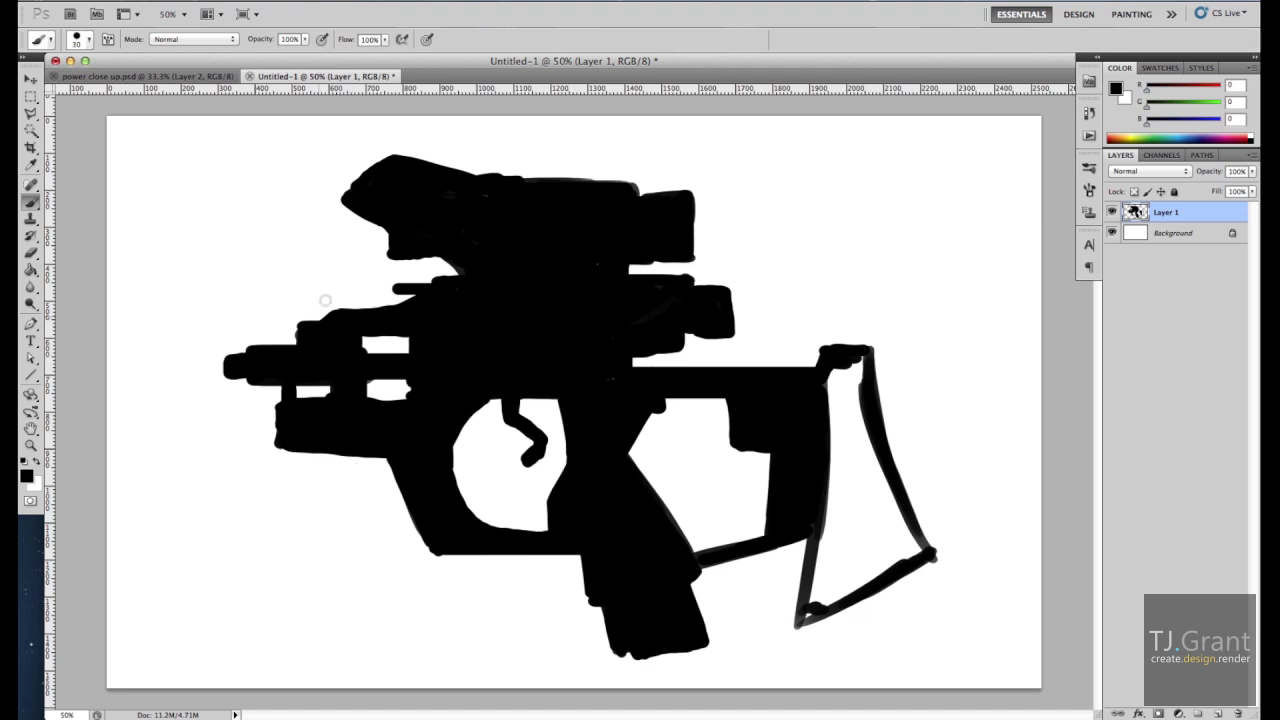
pyautogui.moveTo(388, 242)
pyautogui.mouseDown()
pyautogui.moveTo(428, 274)
pyautogui.moveTo(445, 270)
pyautogui.mouseUp()
pyautogui.moveTo(625, 477)
pyautogui.mouseDown()
pyautogui.moveTo(655, 415)
pyautogui.moveTo(636, 451)
pyautogui.mouseUp()
pyautogui.moveTo(662, 389)
pyautogui.mouseDown()
pyautogui.moveTo(671, 531)
pyautogui.moveTo(666, 391)
pyautogui.moveTo(684, 548)
pyautogui.mouseUp()
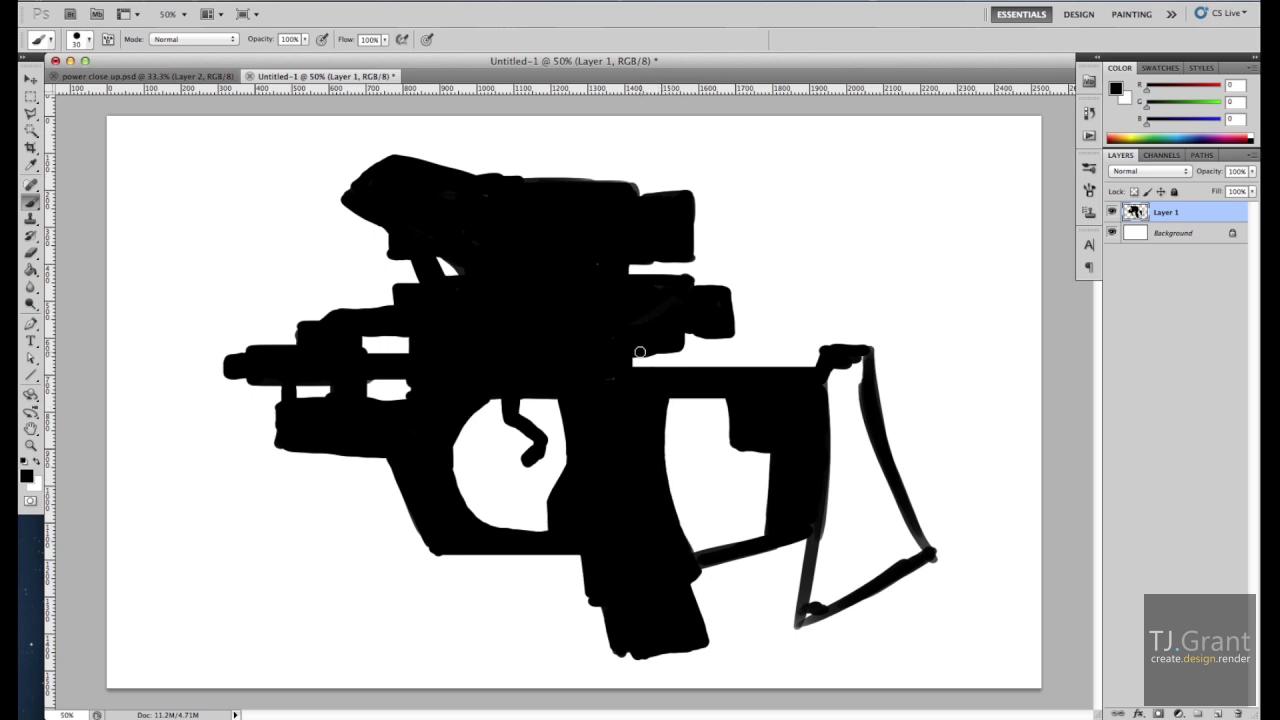
pyautogui.moveTo(562, 495)
pyautogui.mouseDown()
pyautogui.moveTo(600, 612)
pyautogui.moveTo(525, 562)
pyautogui.moveTo(557, 560)
pyautogui.mouseUp()
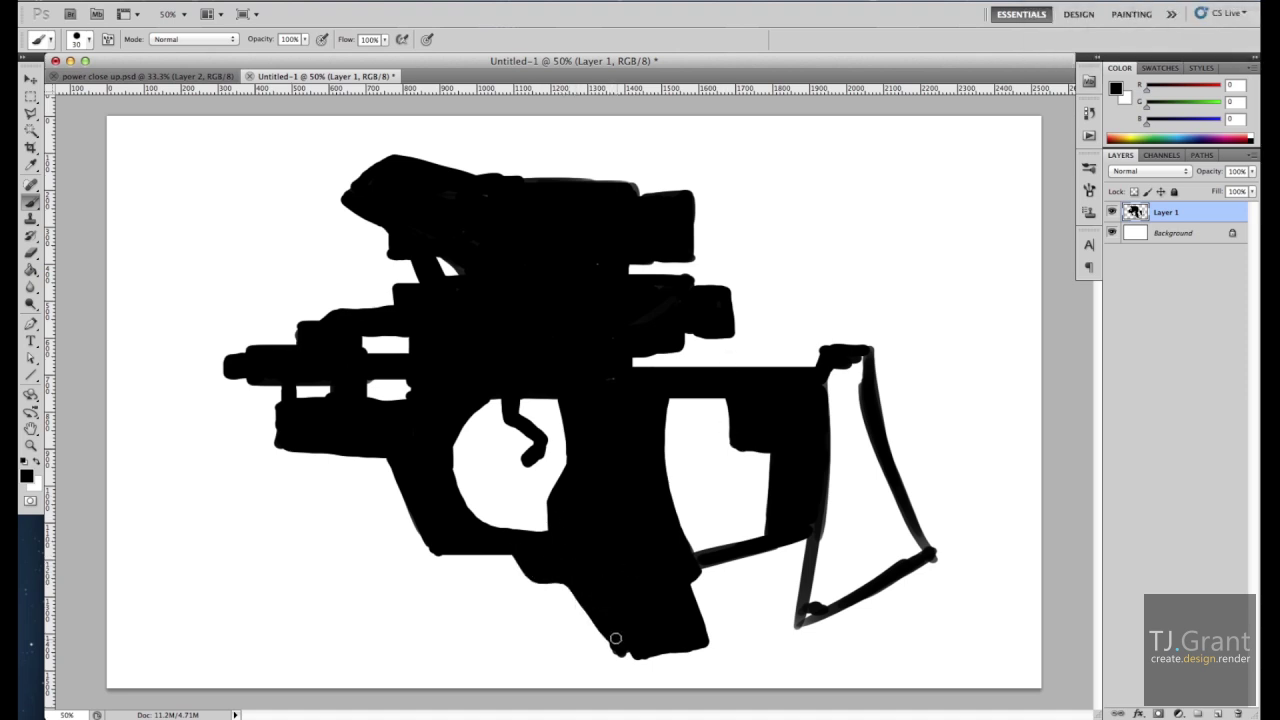
# Extend the magazine's bottom edge and fill the stock solid black.
pyautogui.moveTo(616, 638); pyautogui.dragTo(700, 649)
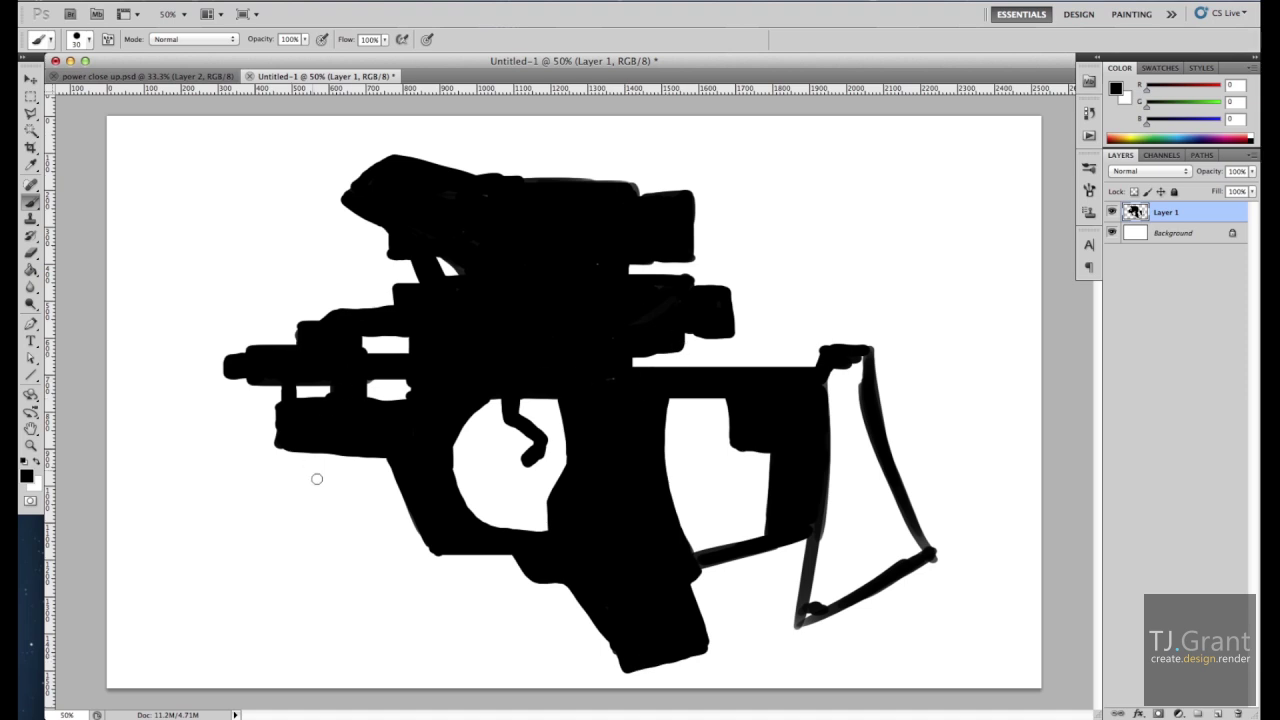
pyautogui.moveTo(879, 420)
pyautogui.mouseDown()
pyautogui.moveTo(832, 390)
pyautogui.moveTo(866, 362)
pyautogui.moveTo(818, 352)
pyautogui.mouseUp()
pyautogui.moveTo(845, 440)
pyautogui.mouseDown()
pyautogui.moveTo(866, 511)
pyautogui.moveTo(910, 548)
pyautogui.moveTo(916, 528)
pyautogui.moveTo(820, 602)
pyautogui.mouseUp()
pyautogui.moveTo(870, 555)
pyautogui.mouseDown()
pyautogui.moveTo(802, 616)
pyautogui.moveTo(835, 495)
pyautogui.moveTo(860, 495)
pyautogui.moveTo(907, 539)
pyautogui.mouseUp()
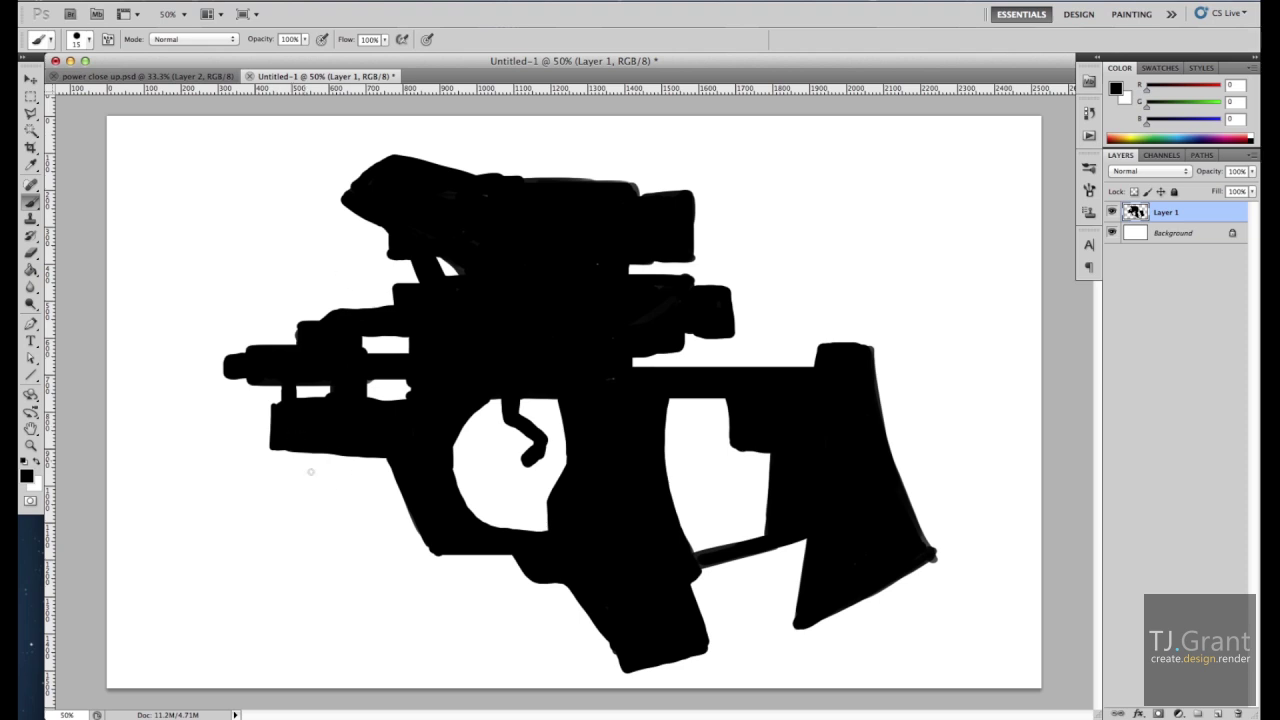
# Outline a forward grip under the front, erasing and redrawing its edges into a curved shape.
pyautogui.moveTo(301, 447)
pyautogui.mouseDown()
pyautogui.moveTo(222, 625)
pyautogui.moveTo(331, 645)
pyautogui.mouseUp()
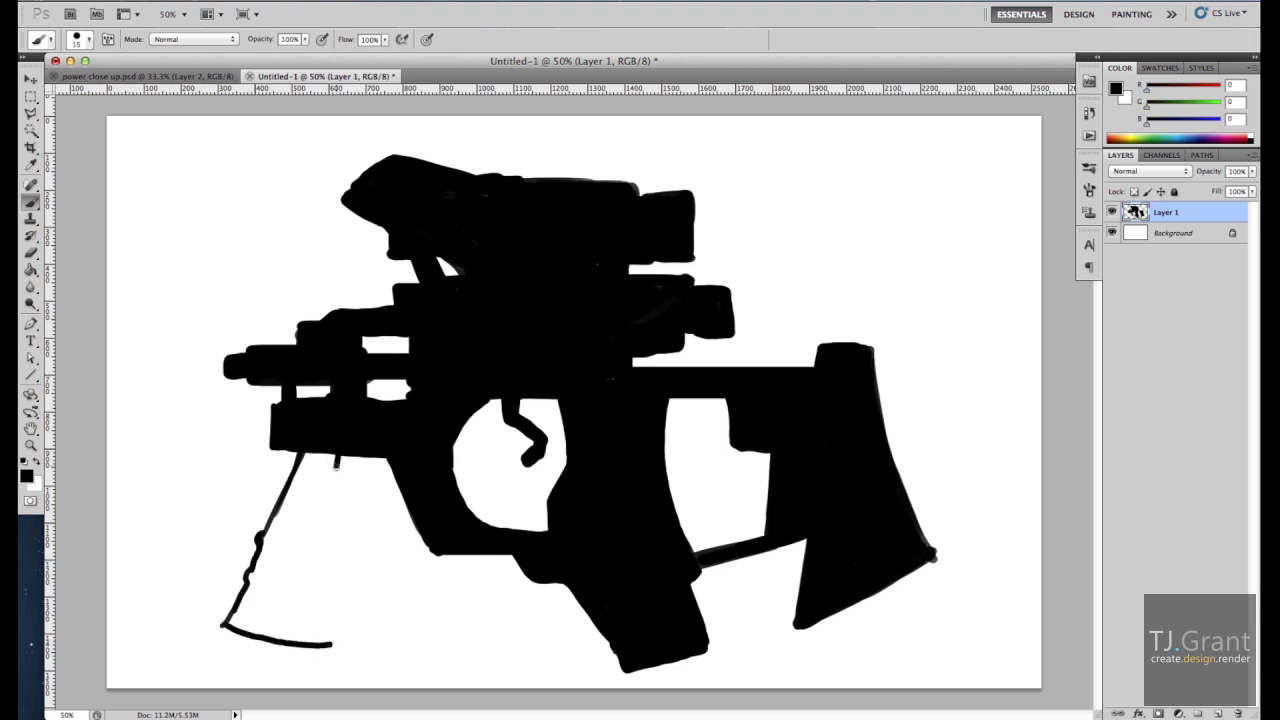
pyautogui.moveTo(336, 462); pyautogui.dragTo(331, 645)
pyautogui.moveTo(338, 500)
pyautogui.mouseDown()
pyautogui.moveTo(352, 455)
pyautogui.moveTo(386, 472)
pyautogui.moveTo(357, 448)
pyautogui.moveTo(347, 492)
pyautogui.mouseUp()
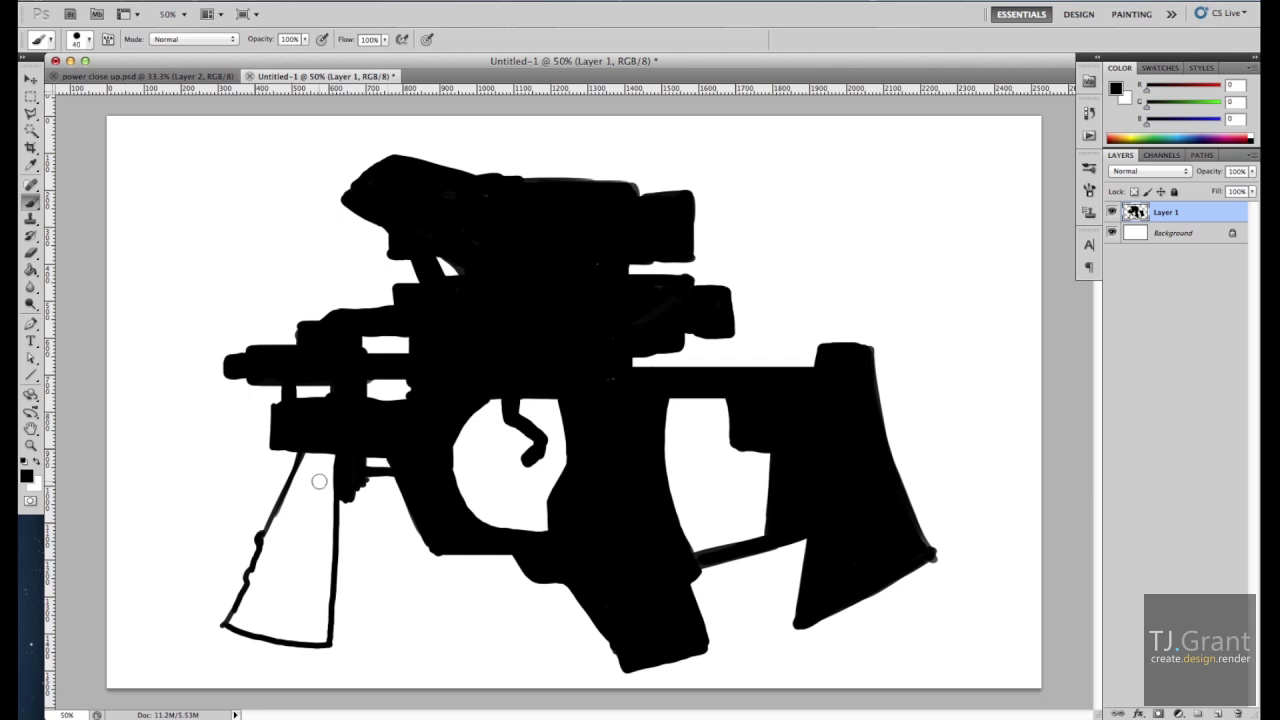
pyautogui.press('e')
pyautogui.moveTo(340, 620); pyautogui.dragTo(290, 645)
pyautogui.moveTo(335, 550)
pyautogui.mouseDown()
pyautogui.moveTo(317, 577)
pyautogui.moveTo(341, 504)
pyautogui.mouseUp()
pyautogui.press('b')
pyautogui.moveTo(331, 503)
pyautogui.mouseDown()
pyautogui.moveTo(320, 563)
pyautogui.moveTo(287, 604)
pyautogui.mouseUp()
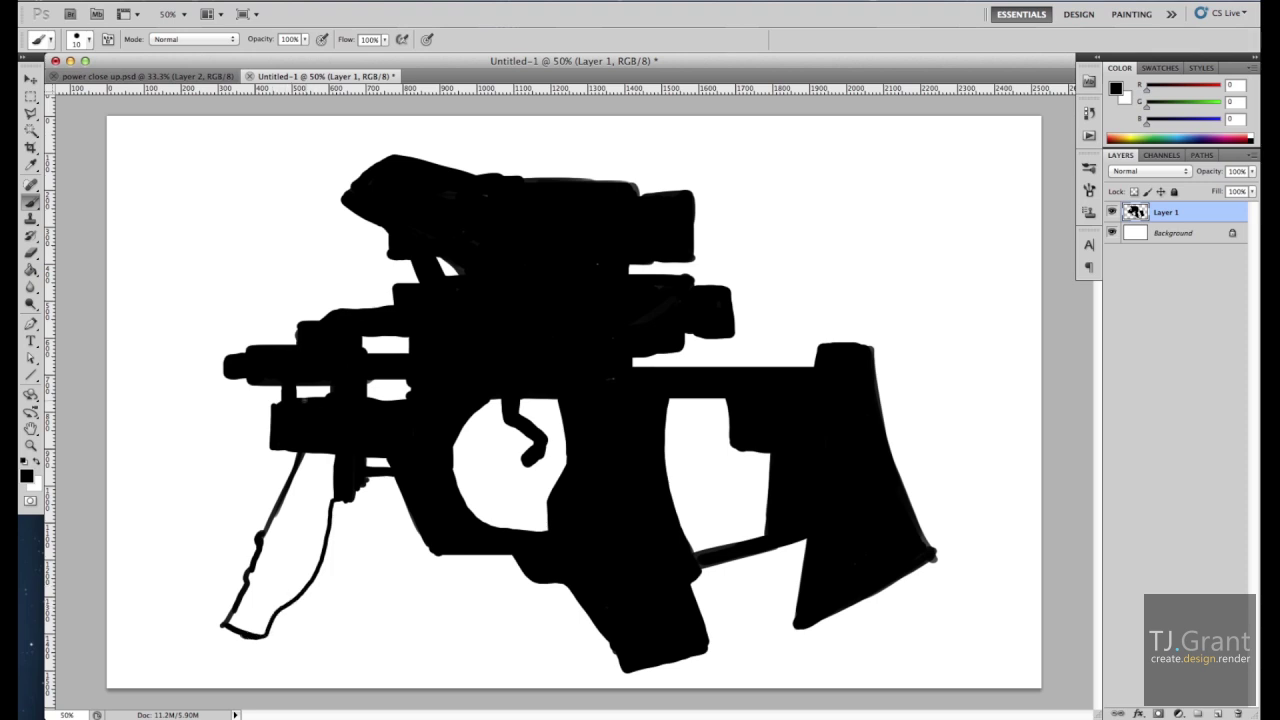
pyautogui.moveTo(235, 600)
pyautogui.mouseDown()
pyautogui.moveTo(252, 528)
pyautogui.moveTo(300, 455)
pyautogui.moveTo(235, 610)
pyautogui.moveTo(252, 628)
pyautogui.moveTo(286, 596)
pyautogui.moveTo(320, 536)
pyautogui.moveTo(319, 453)
pyautogui.moveTo(265, 610)
pyautogui.moveTo(328, 463)
pyautogui.mouseUp()
# With a larger brush, add a thick straight barrel extending left and thicken the grip-to-stock bar.
pyautogui.press(']')
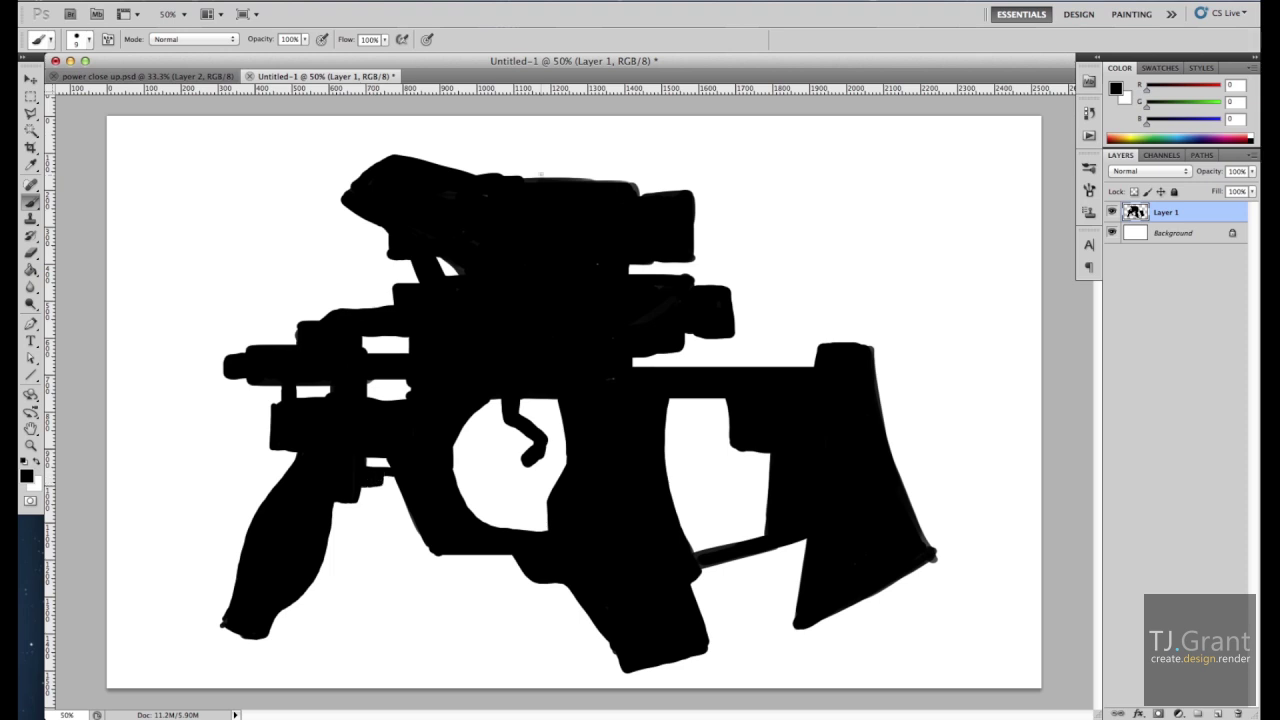
pyautogui.press(']')
pyautogui.press(']')
pyautogui.press(']')
pyautogui.click(300, 338)
pyautogui.keyDown('shift'); pyautogui.click(150, 338); pyautogui.keyUp('shift')
pyautogui.keyDown('shift'); pyautogui.click(154, 380); pyautogui.keyUp('shift')
pyautogui.moveTo(154, 380)
pyautogui.mouseDown()
pyautogui.moveTo(240, 366)
pyautogui.moveTo(160, 346)
pyautogui.mouseUp()
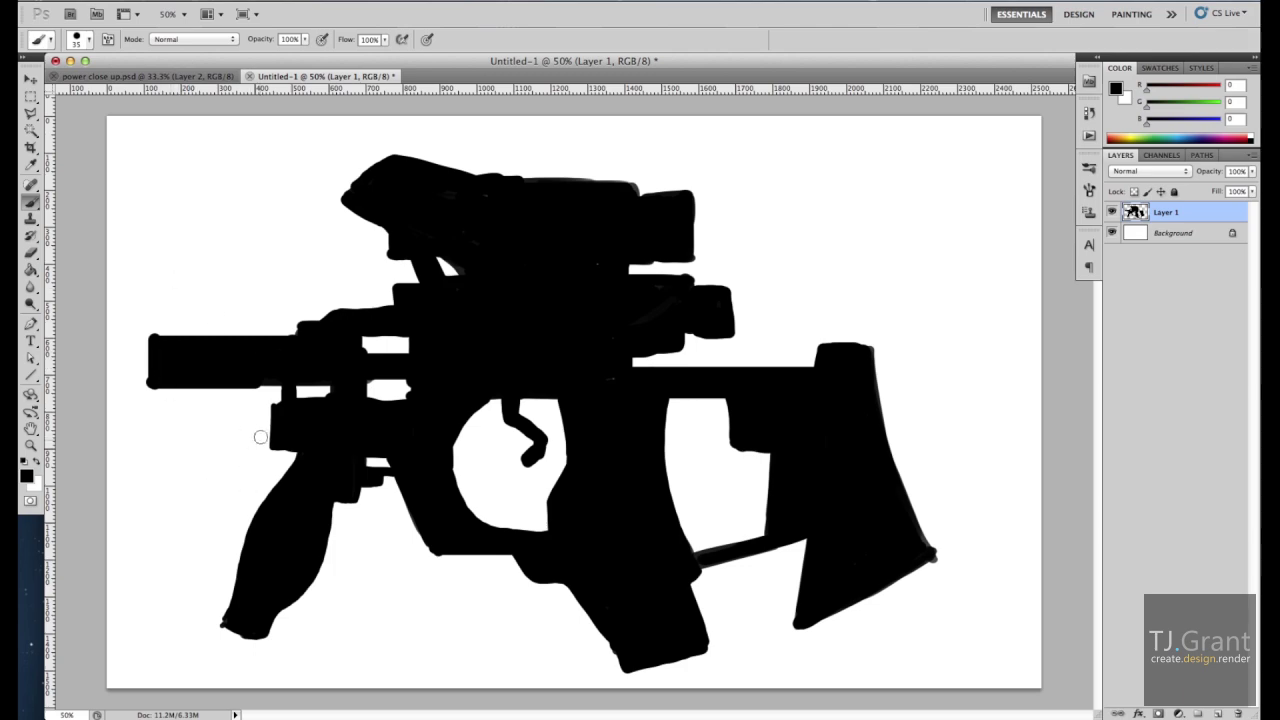
pyautogui.moveTo(694, 560); pyautogui.dragTo(805, 541)
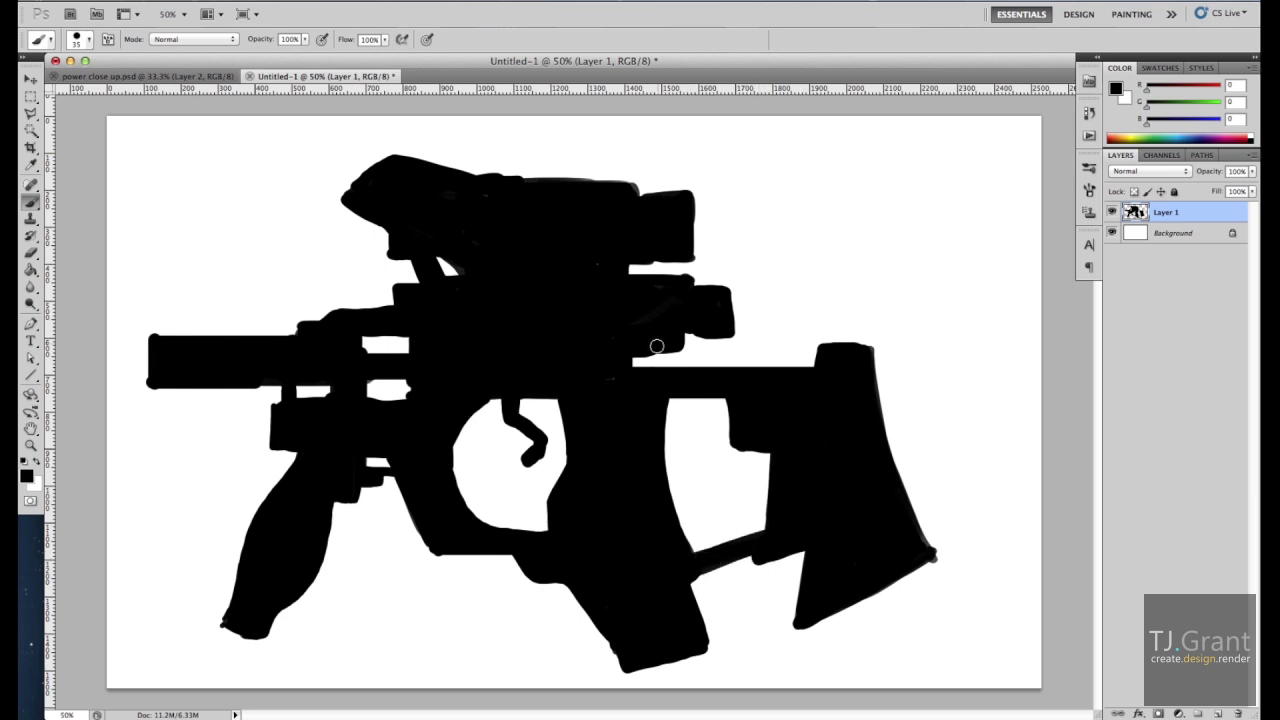
pyautogui.hotkey('ctrl', 't')
# Scale the rifle down slightly, apply the transform, and reposition it on the canvas.
pyautogui.moveTo(942, 676); pyautogui.dragTo(844, 614)
pyautogui.click(30, 78)
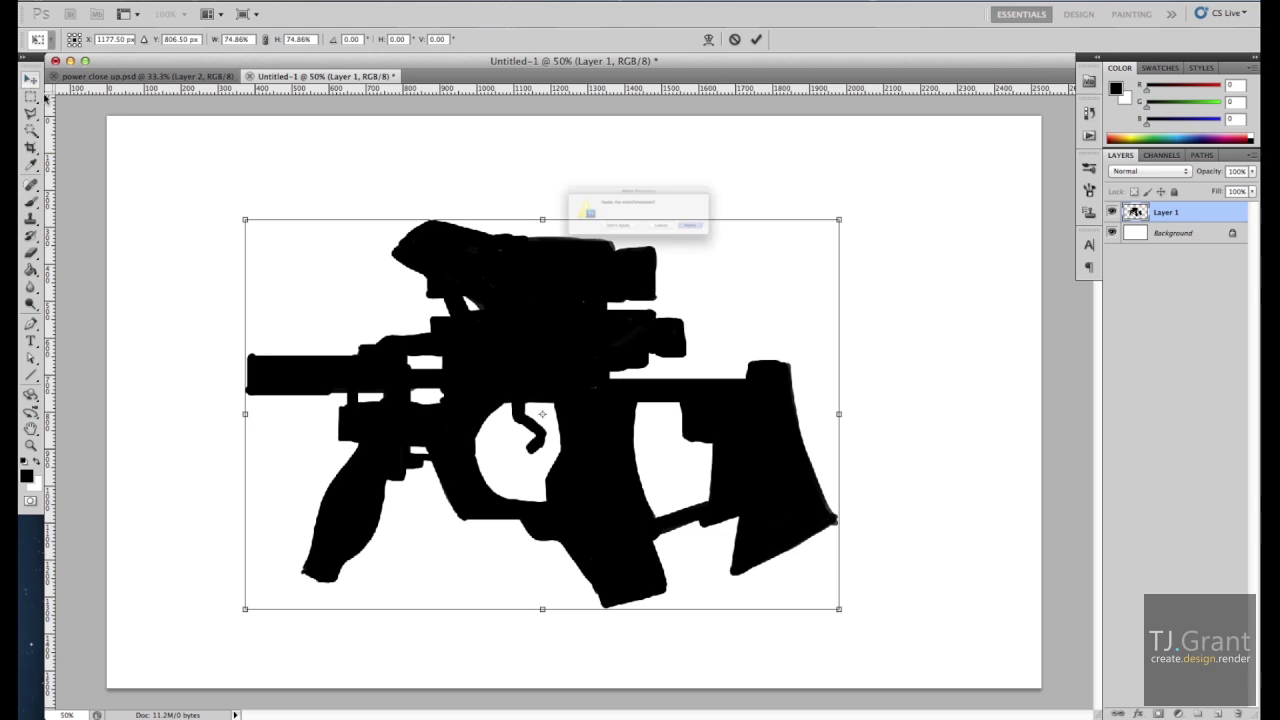
pyautogui.click(763, 245)
pyautogui.moveTo(524, 355)
pyautogui.mouseDown()
pyautogui.moveTo(746, 341)
pyautogui.moveTo(686, 351)
pyautogui.mouseUp()
# Paint a long thin barrel to the left with a thin bar above and a thickened tip.
pyautogui.press('b')
pyautogui.moveTo(500, 420)
pyautogui.mouseDown()
pyautogui.moveTo(214, 418)
pyautogui.moveTo(200, 396)
pyautogui.moveTo(508, 398)
pyautogui.moveTo(490, 406)
pyautogui.mouseUp()
pyautogui.moveTo(200, 400)
pyautogui.mouseDown()
pyautogui.moveTo(458, 396)
pyautogui.moveTo(360, 392)
pyautogui.moveTo(354, 416)
pyautogui.moveTo(244, 416)
pyautogui.mouseUp()
pyautogui.moveTo(410, 362)
pyautogui.mouseDown()
pyautogui.moveTo(143, 362)
pyautogui.moveTo(215, 392)
pyautogui.moveTo(240, 380)
pyautogui.moveTo(214, 346)
pyautogui.moveTo(396, 348)
pyautogui.moveTo(392, 380)
pyautogui.moveTo(248, 376)
pyautogui.moveTo(388, 370)
pyautogui.mouseUp()
pyautogui.moveTo(220, 348)
pyautogui.mouseDown()
pyautogui.moveTo(145, 356)
pyautogui.moveTo(146, 374)
pyautogui.mouseUp()
pyautogui.moveTo(146, 374)
pyautogui.mouseDown()
pyautogui.moveTo(220, 366)
pyautogui.moveTo(146, 374)
pyautogui.mouseUp()
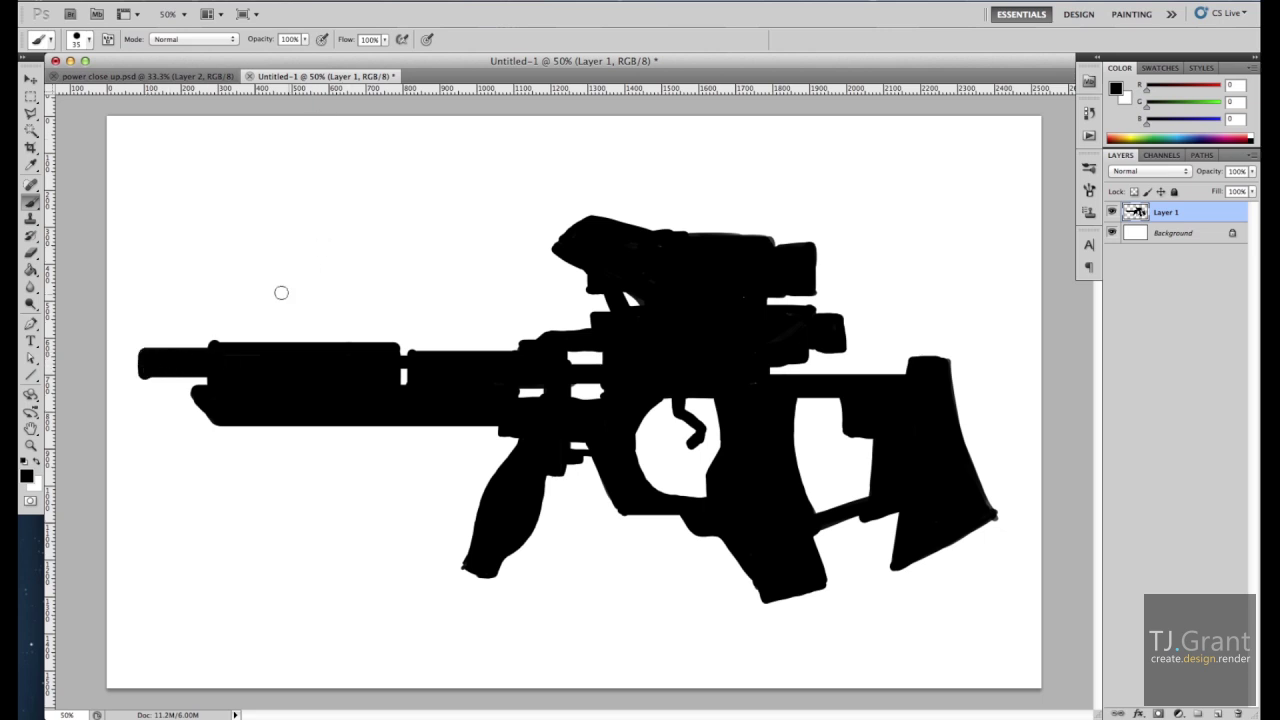
# Erase the forward grip from under the front of the rifle.
pyautogui.press('e')
pyautogui.moveTo(527, 567)
pyautogui.mouseDown()
pyautogui.moveTo(504, 601)
pyautogui.moveTo(490, 520)
pyautogui.moveTo(500, 460)
pyautogui.moveTo(561, 481)
pyautogui.moveTo(537, 486)
pyautogui.moveTo(501, 541)
pyautogui.mouseUp()
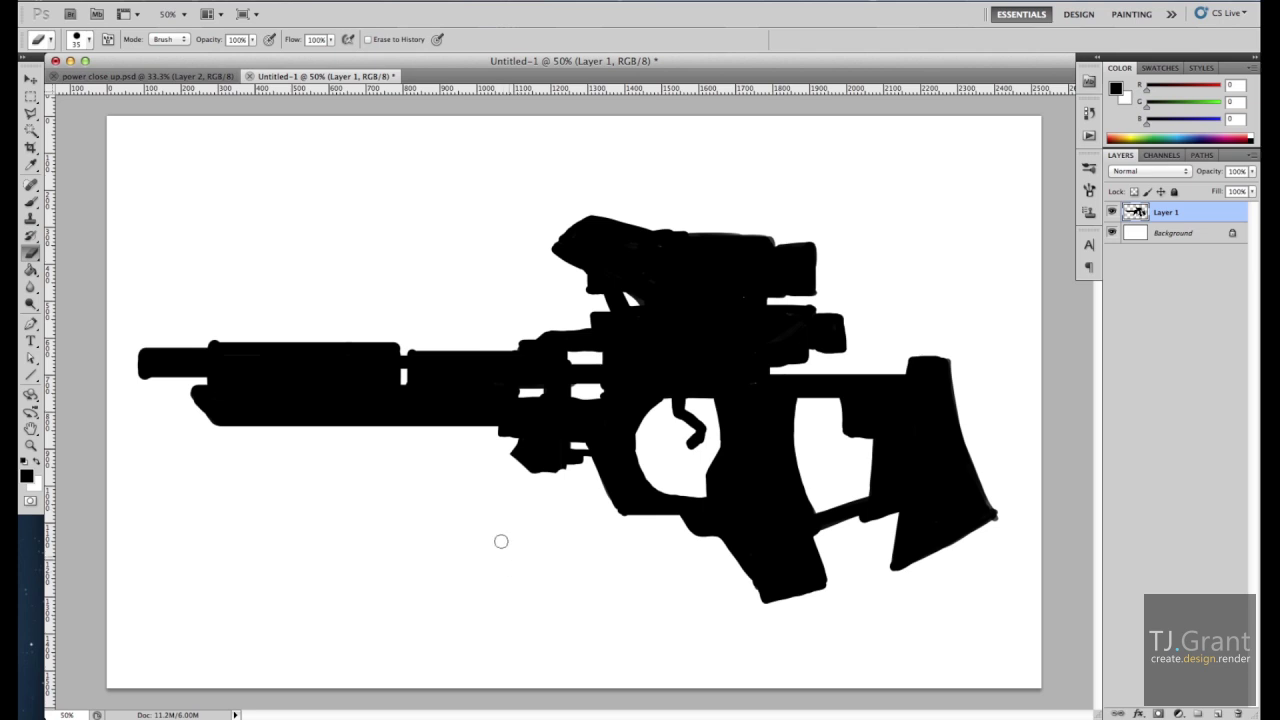
pyautogui.moveTo(541, 429)
pyautogui.mouseDown()
pyautogui.moveTo(510, 446)
pyautogui.moveTo(523, 426)
pyautogui.moveTo(568, 467)
pyautogui.mouseUp()
pyautogui.press('b')
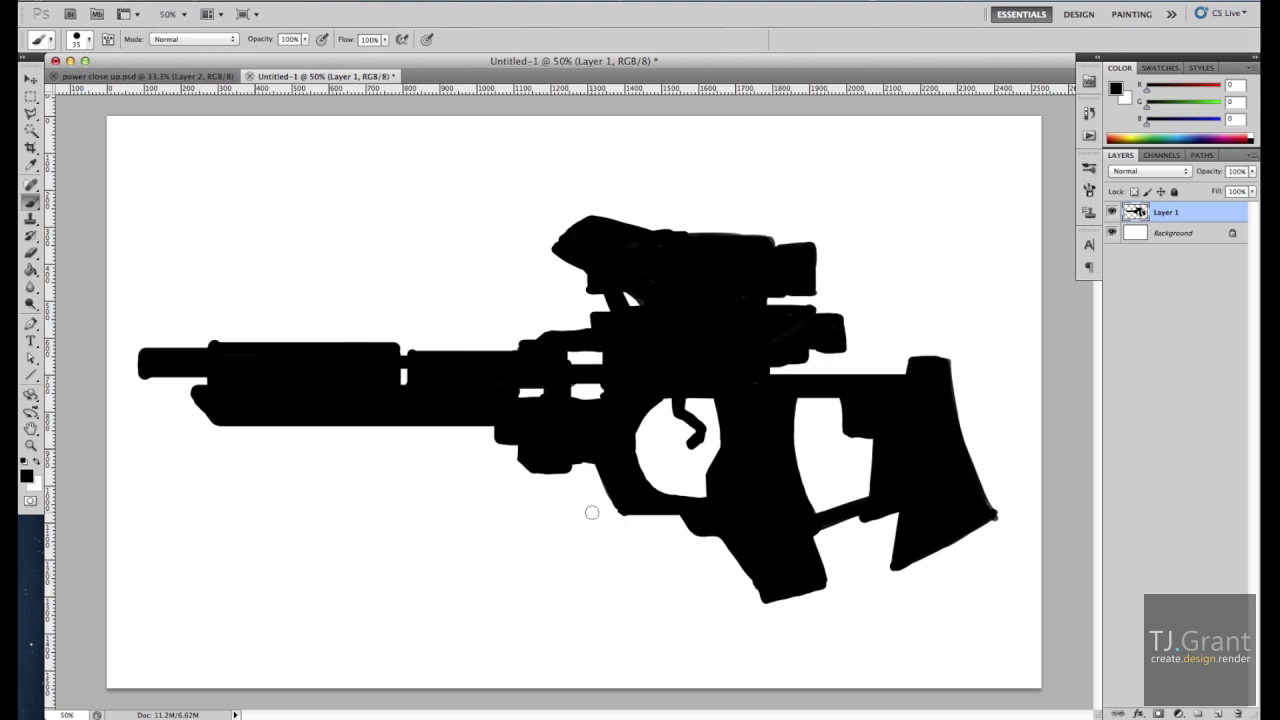
# Fill the barrel's lower front edge, paint a longer curve below the grip, and fill the lower edge.
pyautogui.moveTo(150, 373); pyautogui.dragTo(214, 364)
pyautogui.moveTo(253, 423); pyautogui.dragTo(338, 460)
pyautogui.hotkey('ctrl', 'z')
pyautogui.moveTo(255, 425)
pyautogui.mouseDown()
pyautogui.moveTo(464, 497)
pyautogui.moveTo(500, 432)
pyautogui.moveTo(410, 450)
pyautogui.moveTo(275, 440)
pyautogui.moveTo(374, 467)
pyautogui.moveTo(320, 431)
pyautogui.mouseUp()
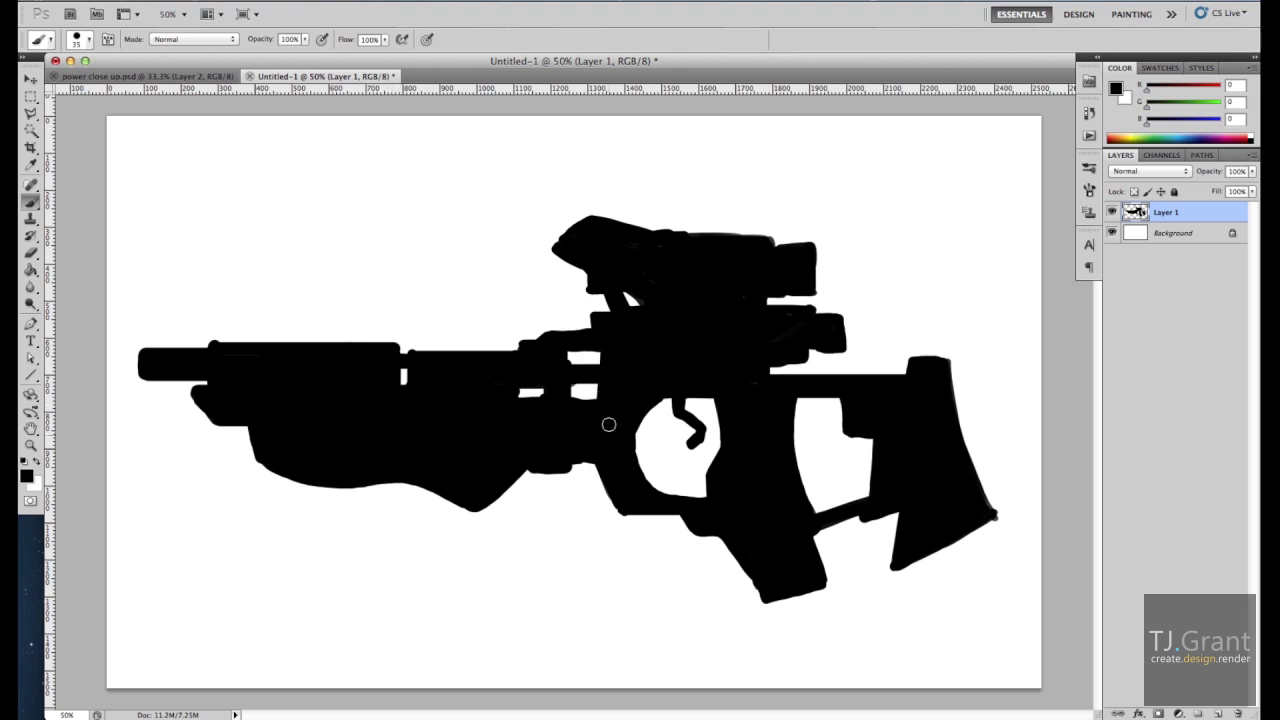
pyautogui.moveTo(731, 538); pyautogui.dragTo(766, 594)
pyautogui.moveTo(495, 497); pyautogui.dragTo(517, 484)
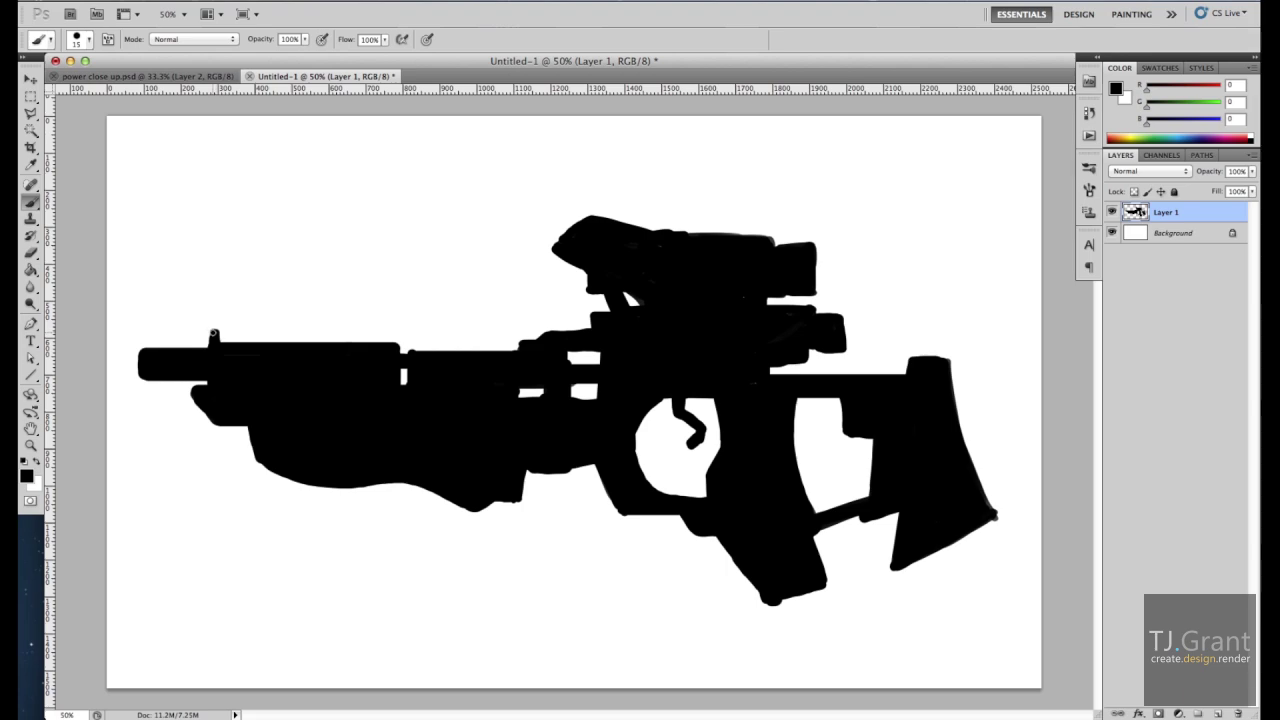
# Try and undo a top rail and front sight, then fill the body notch and add a rod under the barrel.
pyautogui.moveTo(214, 333); pyautogui.dragTo(468, 350)
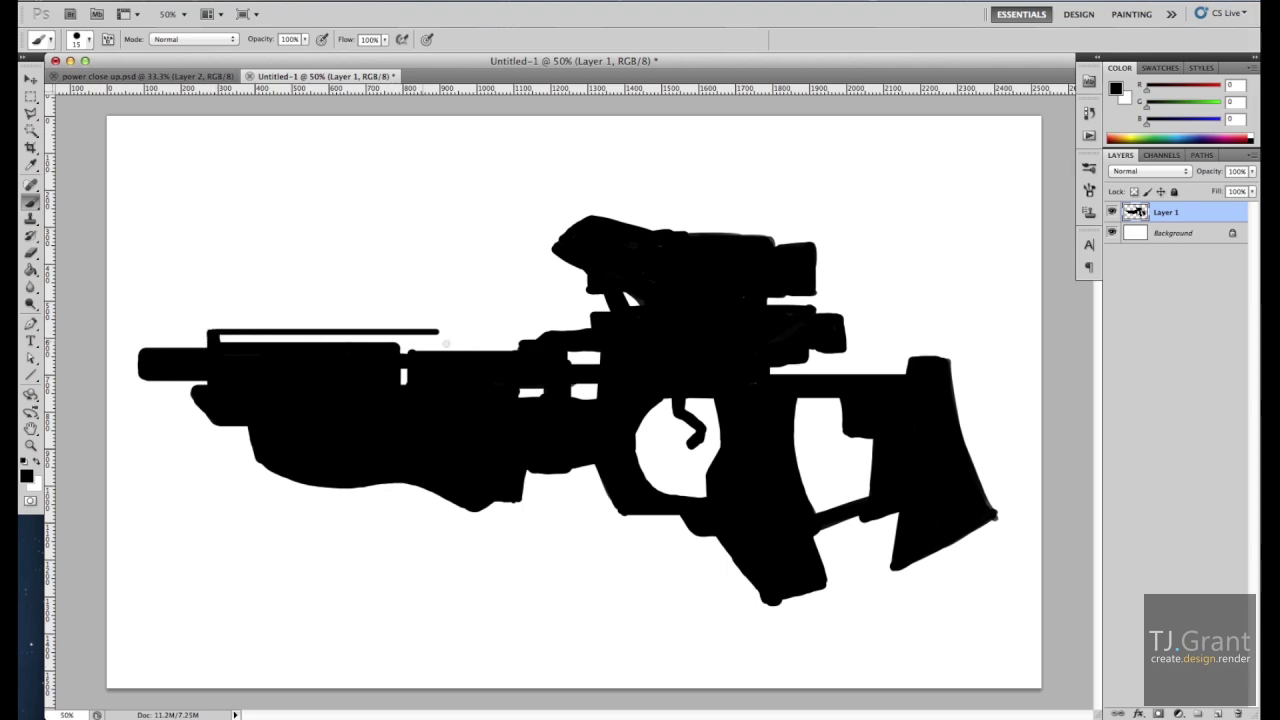
pyautogui.hotkey('ctrl', 'z')
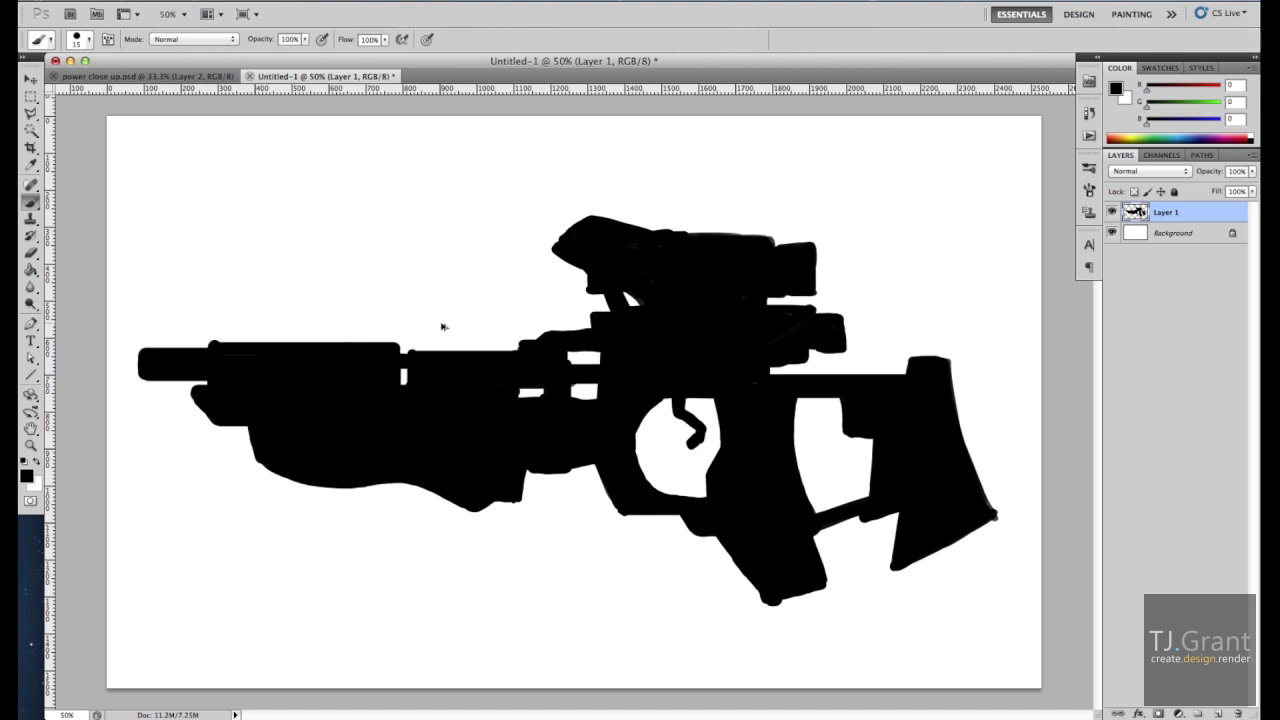
pyautogui.moveTo(213, 345)
pyautogui.mouseDown()
pyautogui.moveTo(221, 316)
pyautogui.moveTo(226, 344)
pyautogui.mouseUp()
pyautogui.hotkey('ctrl', 'z')
pyautogui.hotkey('ctrl', 'z')
pyautogui.moveTo(255, 450)
pyautogui.mouseDown()
pyautogui.moveTo(236, 430)
pyautogui.moveTo(240, 450)
pyautogui.moveTo(250, 425)
pyautogui.moveTo(234, 424)
pyautogui.mouseUp()
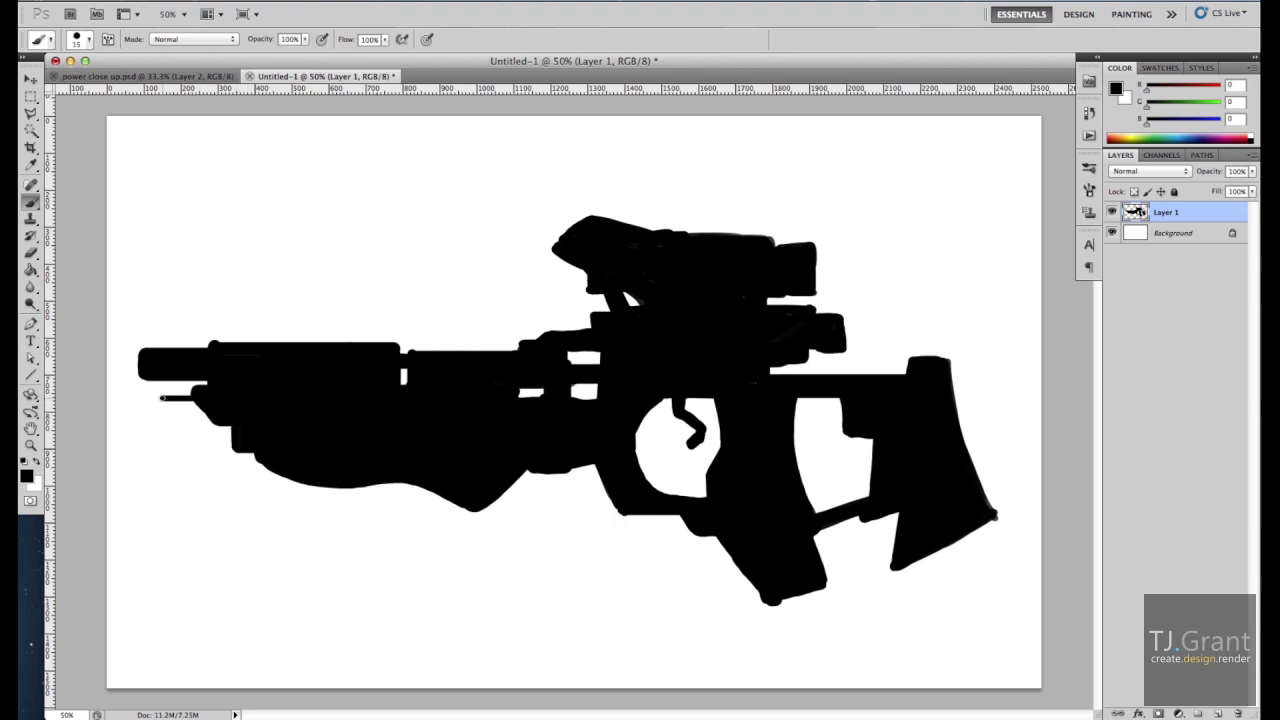
pyautogui.moveTo(156, 404); pyautogui.dragTo(208, 408)
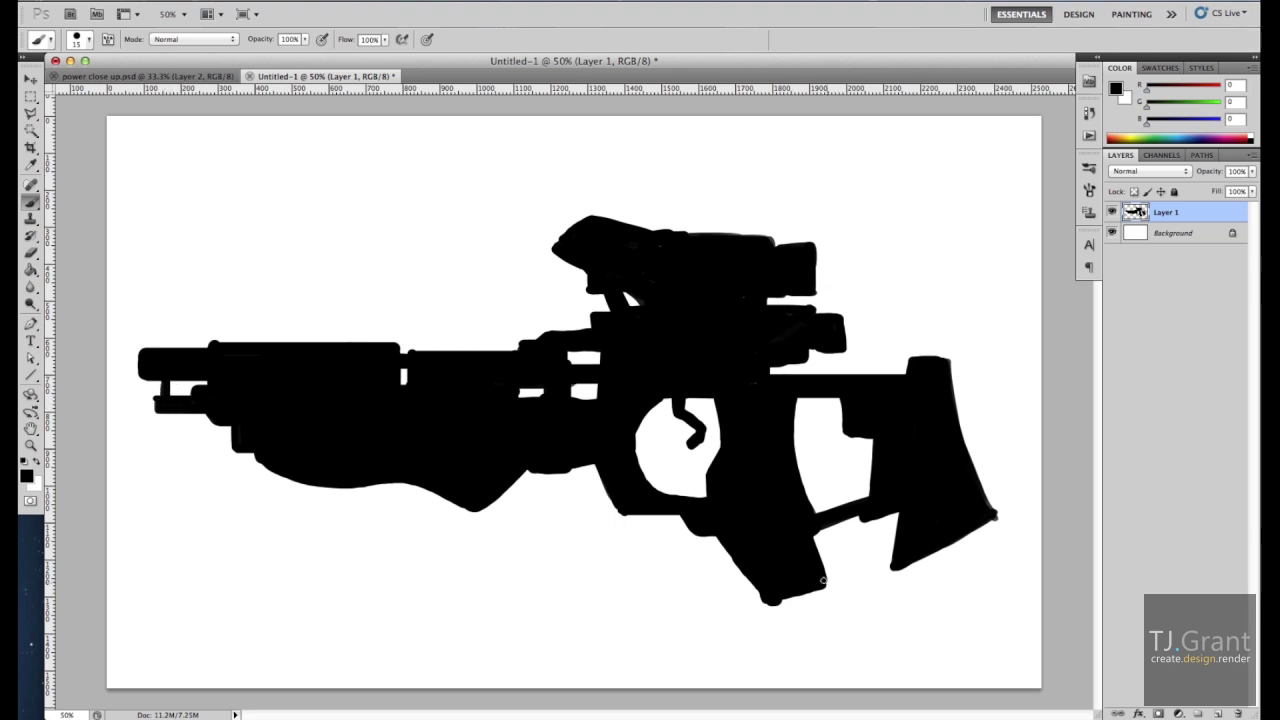
# Lengthen and widen the magazine below the grip into a broad block with a squared bottom.
pyautogui.moveTo(814, 534); pyautogui.dragTo(848, 618)
pyautogui.moveTo(742, 567); pyautogui.dragTo(771, 607)
pyautogui.moveTo(847, 631)
pyautogui.mouseDown()
pyautogui.moveTo(790, 634)
pyautogui.moveTo(818, 612)
pyautogui.moveTo(846, 619)
pyautogui.mouseUp()
pyautogui.moveTo(720, 540)
pyautogui.mouseDown()
pyautogui.moveTo(738, 606)
pyautogui.moveTo(770, 606)
pyautogui.moveTo(730, 553)
pyautogui.mouseUp()
pyautogui.moveTo(816, 524)
pyautogui.mouseDown()
pyautogui.moveTo(838, 588)
pyautogui.moveTo(823, 553)
pyautogui.mouseUp()
pyautogui.moveTo(774, 612); pyautogui.dragTo(756, 632)
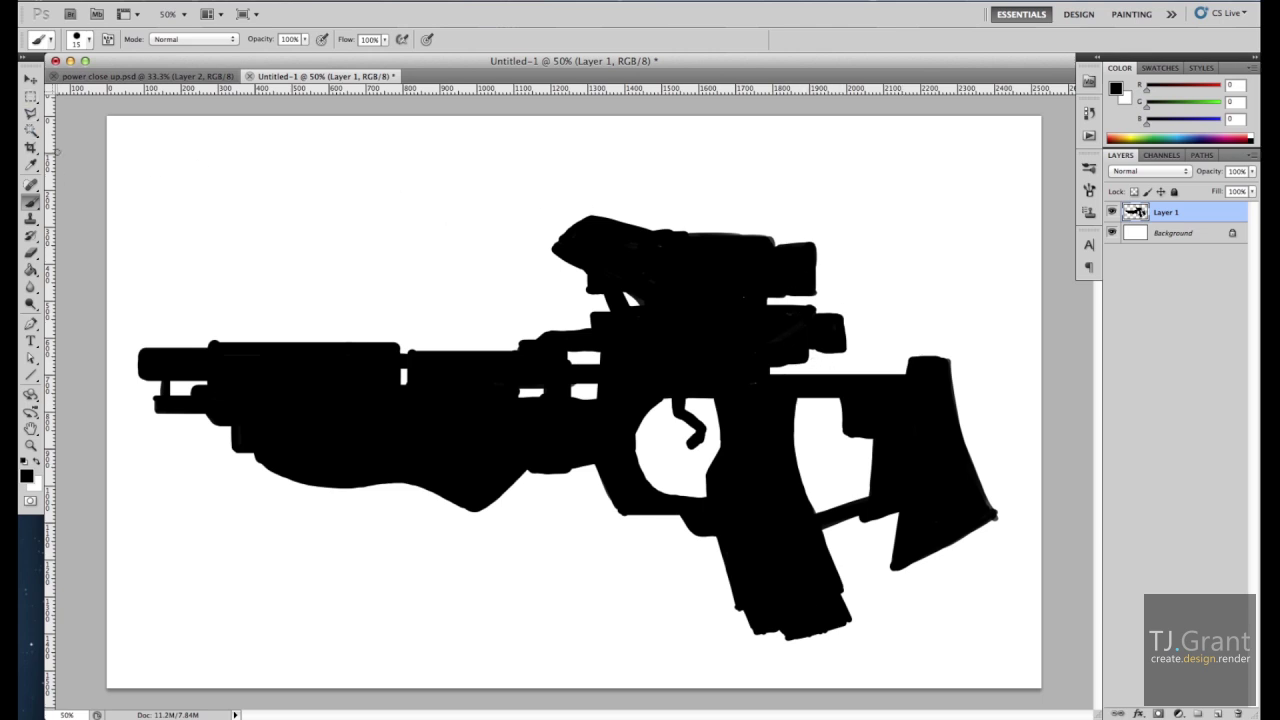
# Select the whole scope assembly with the Polygonal Lasso tool.
pyautogui.click(31, 113)
pyautogui.moveTo(31, 113); pyautogui.dragTo(100, 125)
pyautogui.click(490, 352)
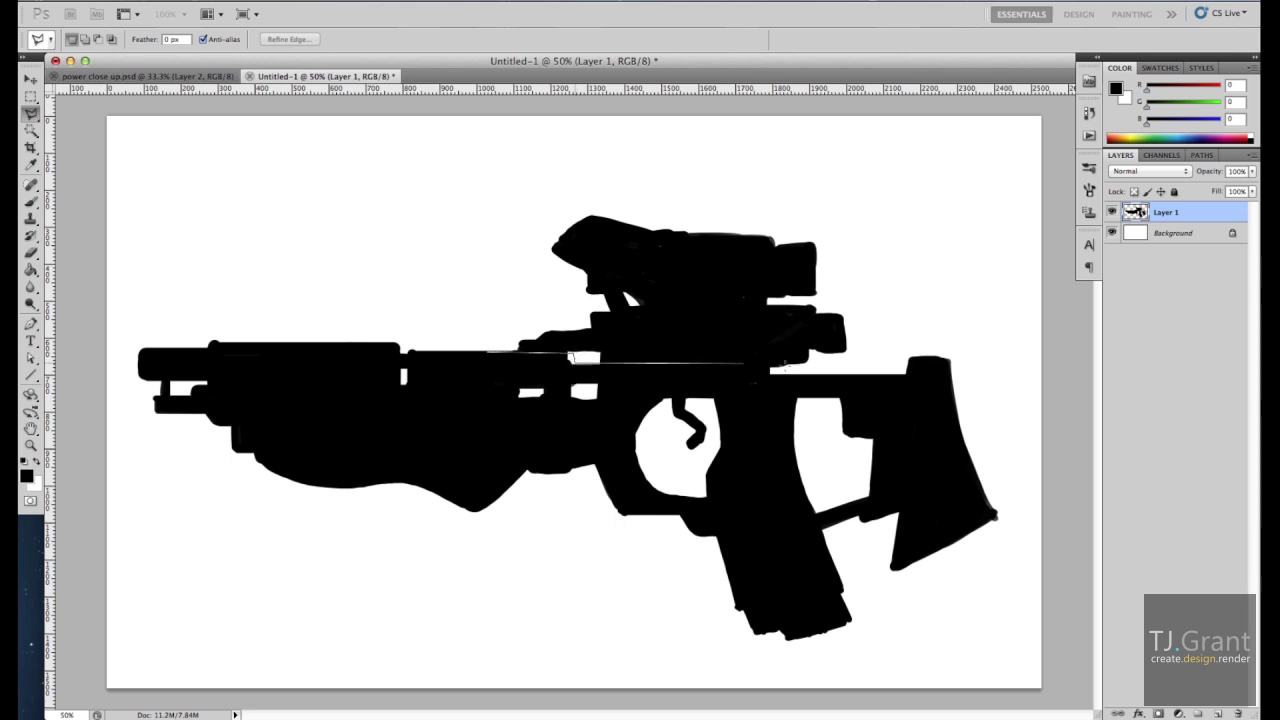
pyautogui.click(857, 294)
pyautogui.click(857, 229)
pyautogui.doubleClick(751, 251)
pyautogui.click(814, 210)
pyautogui.click(591, 170)
pyautogui.click(492, 238)
pyautogui.click(484, 320)
pyautogui.click(503, 350)
pyautogui.click(768, 363)
pyautogui.click(865, 358)
pyautogui.click(848, 227)
pyautogui.click(814, 210)
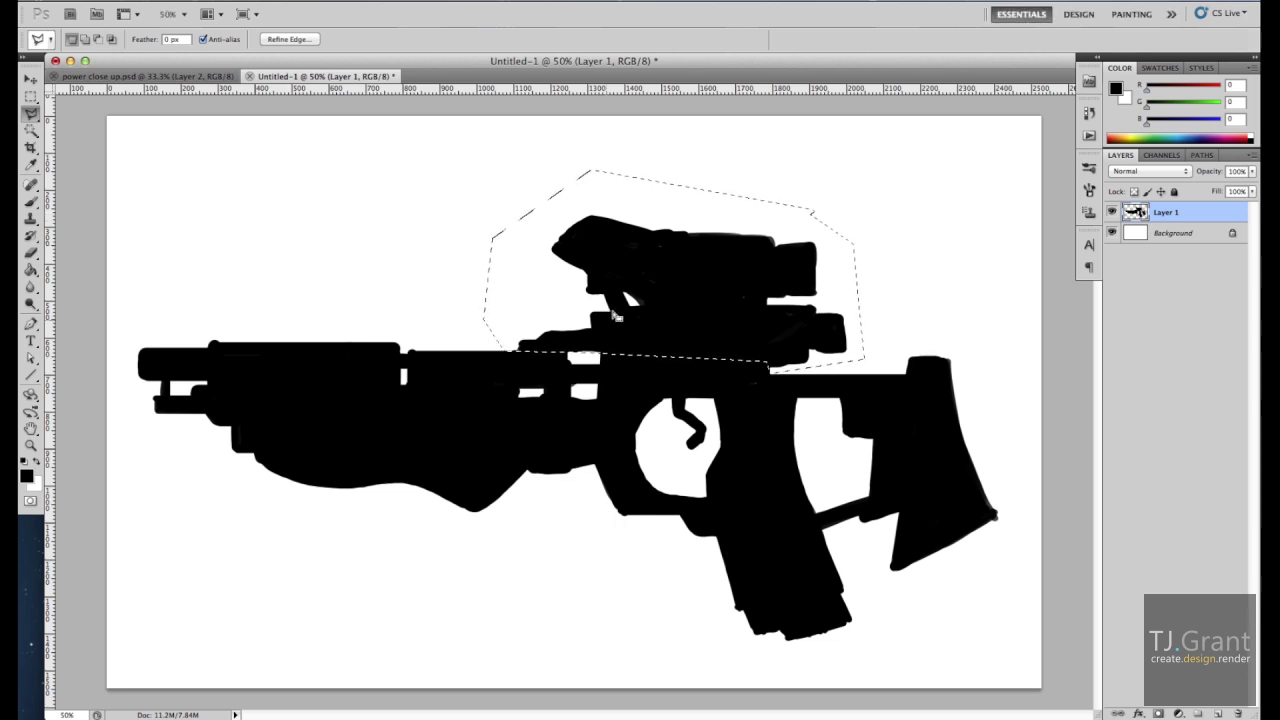
# Move the selected scope about 70 px left and deselect.
pyautogui.press('v')
pyautogui.moveTo(691, 283); pyautogui.dragTo(557, 287)
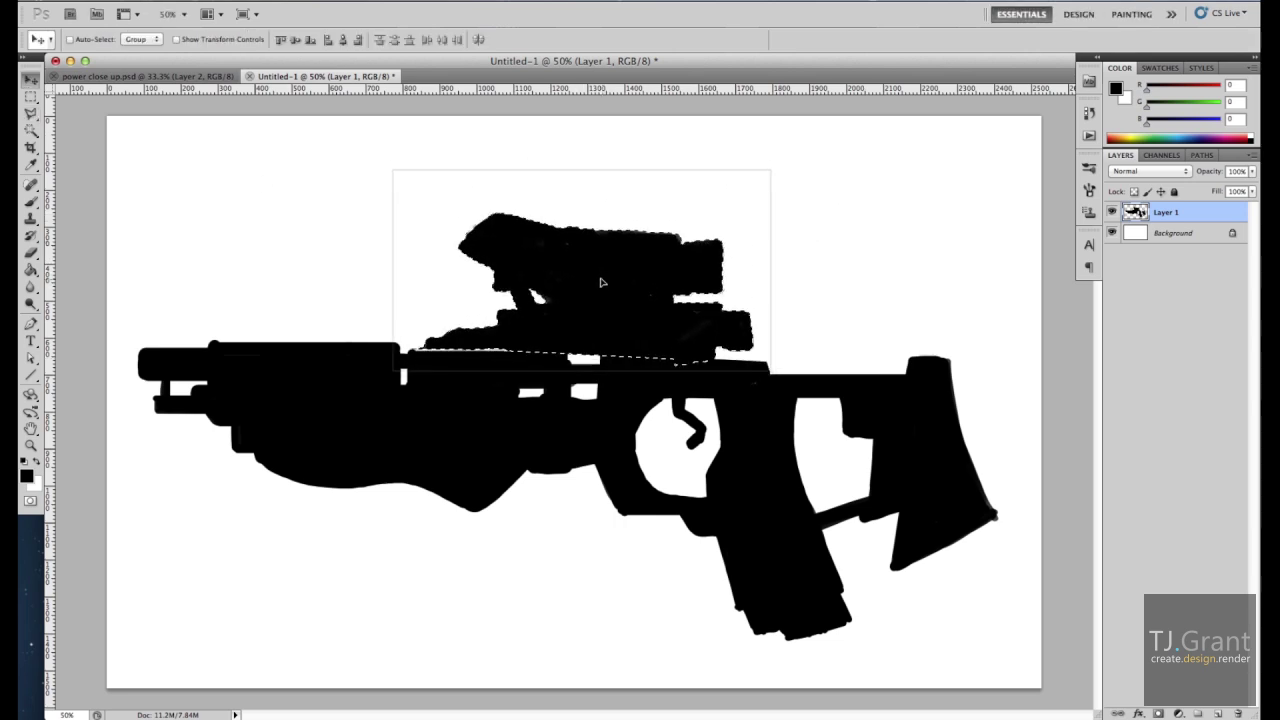
pyautogui.hotkey('ctrl', 'd')
pyautogui.press('b')
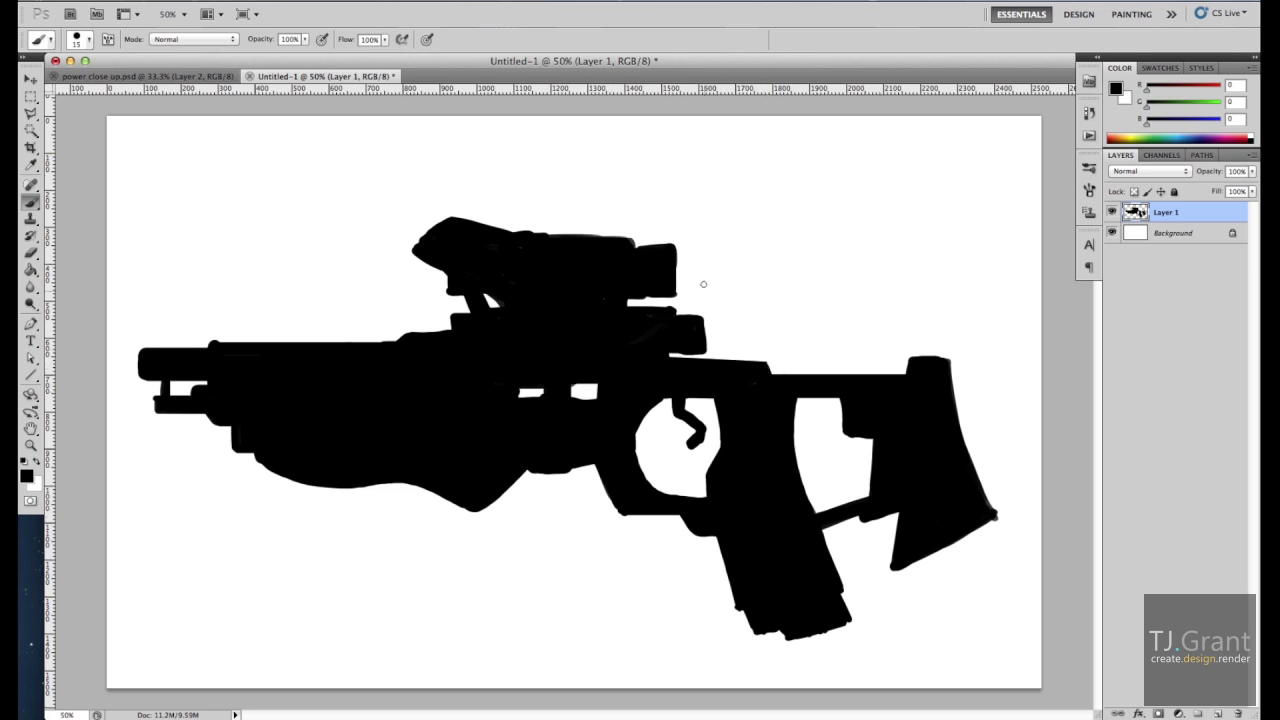
# Paint a diagonal top line from behind the scope to the stock and fill beneath it solid black.
pyautogui.moveTo(690, 319); pyautogui.dragTo(794, 319)
pyautogui.hotkey('ctrl', 'z')
pyautogui.moveTo(680, 315); pyautogui.dragTo(910, 372)
pyautogui.moveTo(714, 315); pyautogui.dragTo(905, 368)
pyautogui.moveTo(780, 332); pyautogui.dragTo(904, 374)
pyautogui.moveTo(798, 352)
pyautogui.mouseDown()
pyautogui.moveTo(730, 346)
pyautogui.moveTo(706, 320)
pyautogui.moveTo(676, 352)
pyautogui.moveTo(780, 352)
pyautogui.mouseUp()
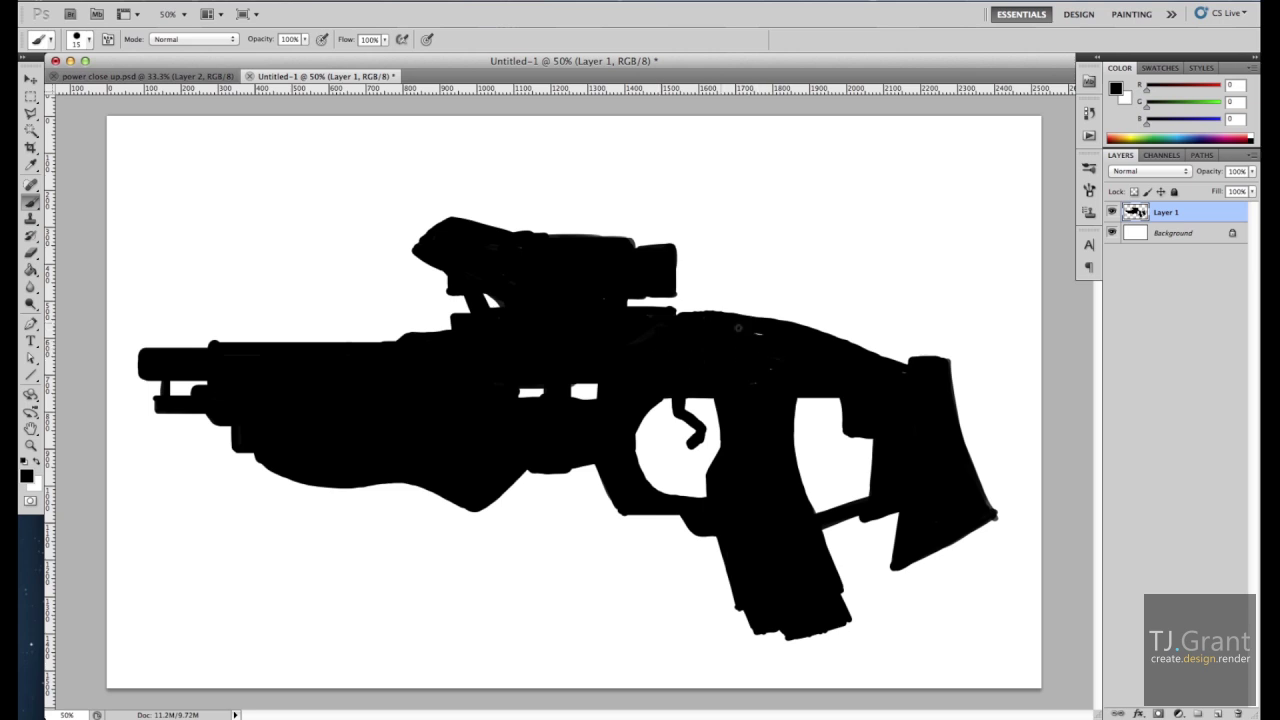
pyautogui.moveTo(688, 311)
pyautogui.mouseDown()
pyautogui.moveTo(806, 310)
pyautogui.moveTo(870, 348)
pyautogui.mouseUp()
pyautogui.moveTo(816, 315)
pyautogui.mouseDown()
pyautogui.moveTo(905, 368)
pyautogui.moveTo(796, 315)
pyautogui.moveTo(730, 313)
pyautogui.moveTo(797, 313)
pyautogui.mouseUp()
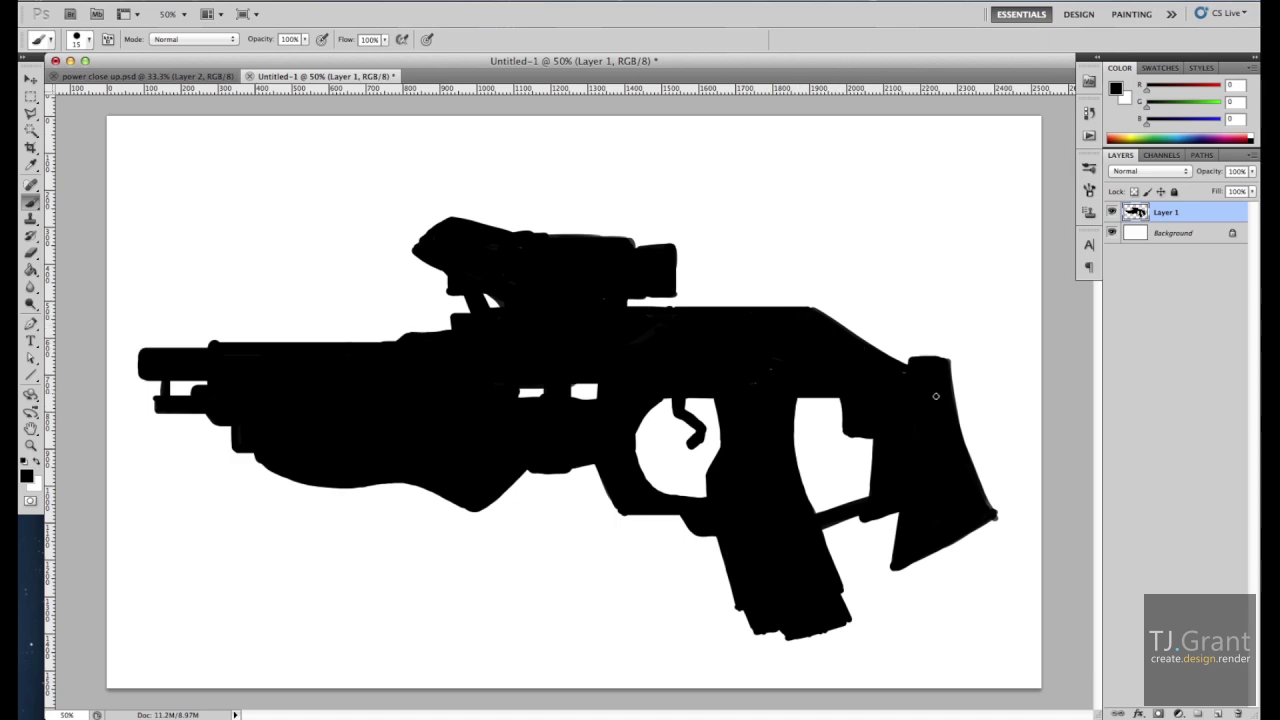
pyautogui.moveTo(878, 350)
pyautogui.mouseDown()
pyautogui.moveTo(950, 354)
pyautogui.moveTo(926, 362)
pyautogui.moveTo(935, 299)
pyautogui.moveTo(950, 398)
pyautogui.mouseUp()
# Outline the scope with the Polygonal Lasso to select it.
pyautogui.click(31, 112)
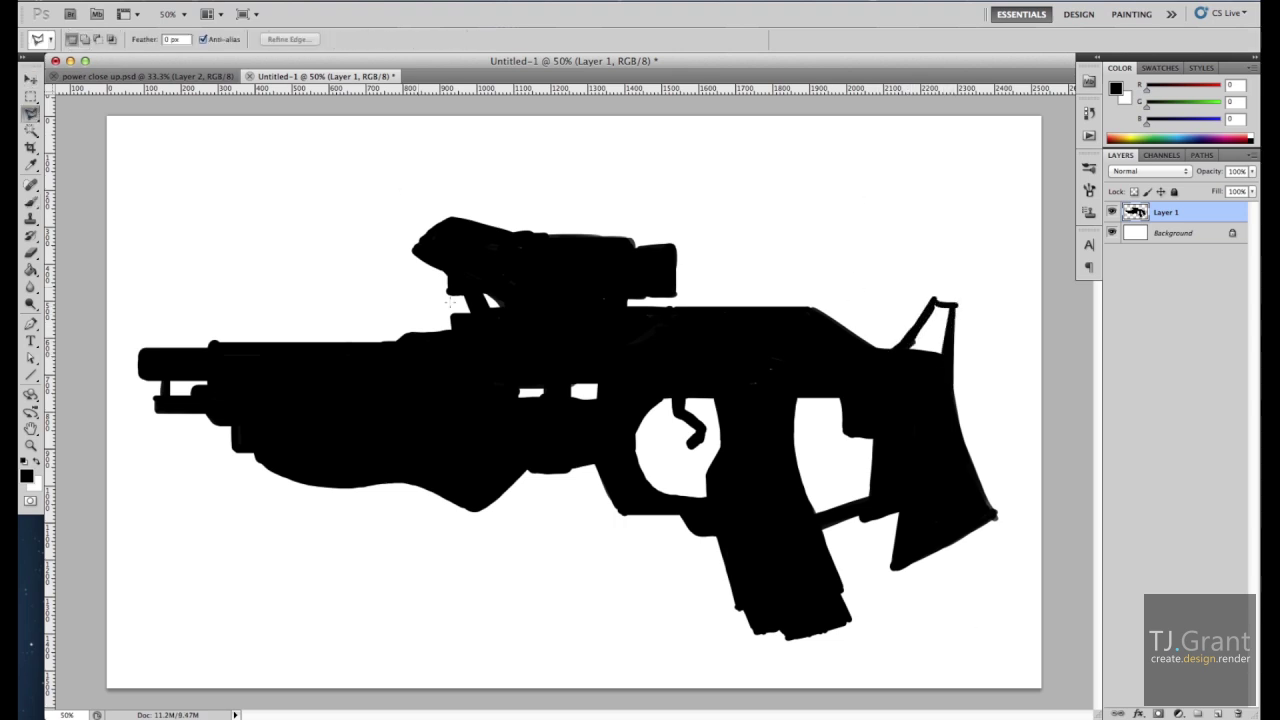
pyautogui.click(455, 309)
pyautogui.click(690, 305)
pyautogui.click(696, 212)
pyautogui.click(473, 169)
pyautogui.click(336, 205)
pyautogui.click(455, 309)
# Raise the scope about 50 px, deselect, and paint a thick mount and bracket beneath it.
pyautogui.press('v')
pyautogui.moveTo(561, 285)
pyautogui.mouseDown()
pyautogui.moveTo(561, 222)
pyautogui.moveTo(562, 237)
pyautogui.mouseUp()
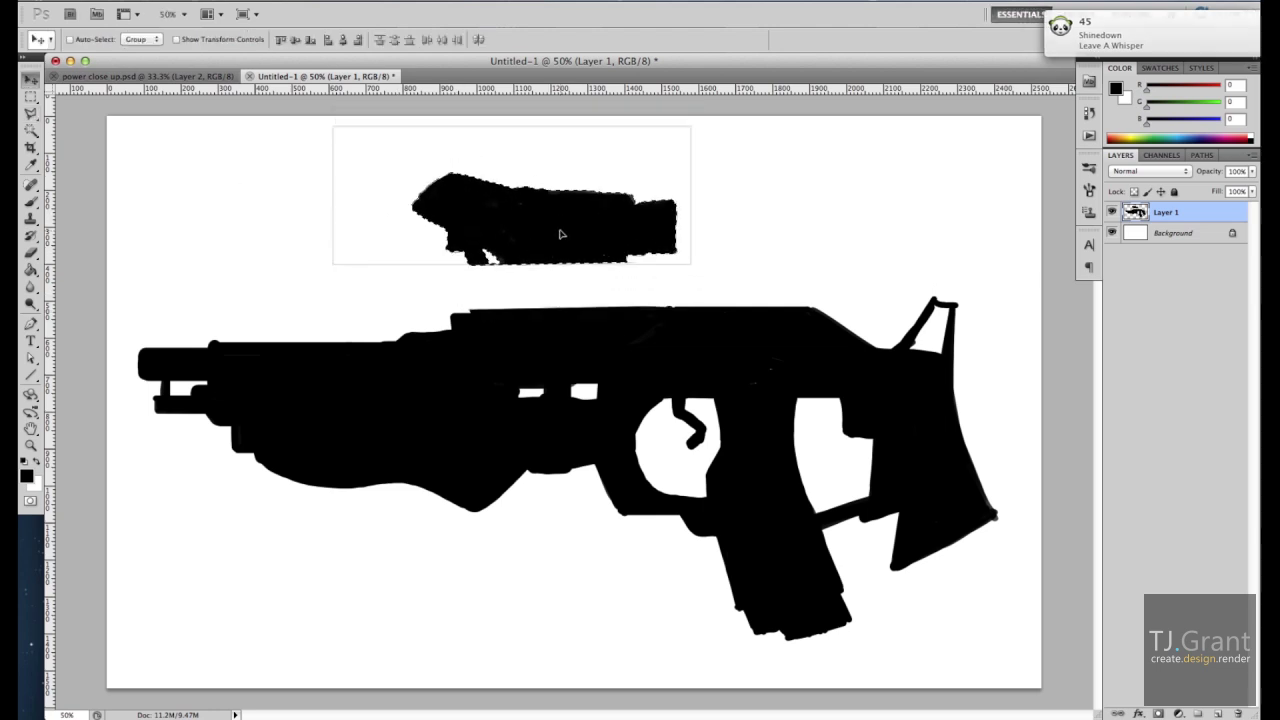
pyautogui.hotkey('ctrl', 'd')
pyautogui.press('b')
pyautogui.moveTo(504, 268)
pyautogui.mouseDown()
pyautogui.moveTo(505, 310)
pyautogui.moveTo(480, 310)
pyautogui.moveTo(504, 314)
pyautogui.moveTo(484, 259)
pyautogui.moveTo(542, 306)
pyautogui.moveTo(511, 289)
pyautogui.mouseUp()
pyautogui.moveTo(628, 256)
pyautogui.mouseDown()
pyautogui.moveTo(606, 291)
pyautogui.moveTo(682, 300)
pyautogui.moveTo(556, 300)
pyautogui.moveTo(580, 266)
pyautogui.moveTo(618, 272)
pyautogui.mouseUp()
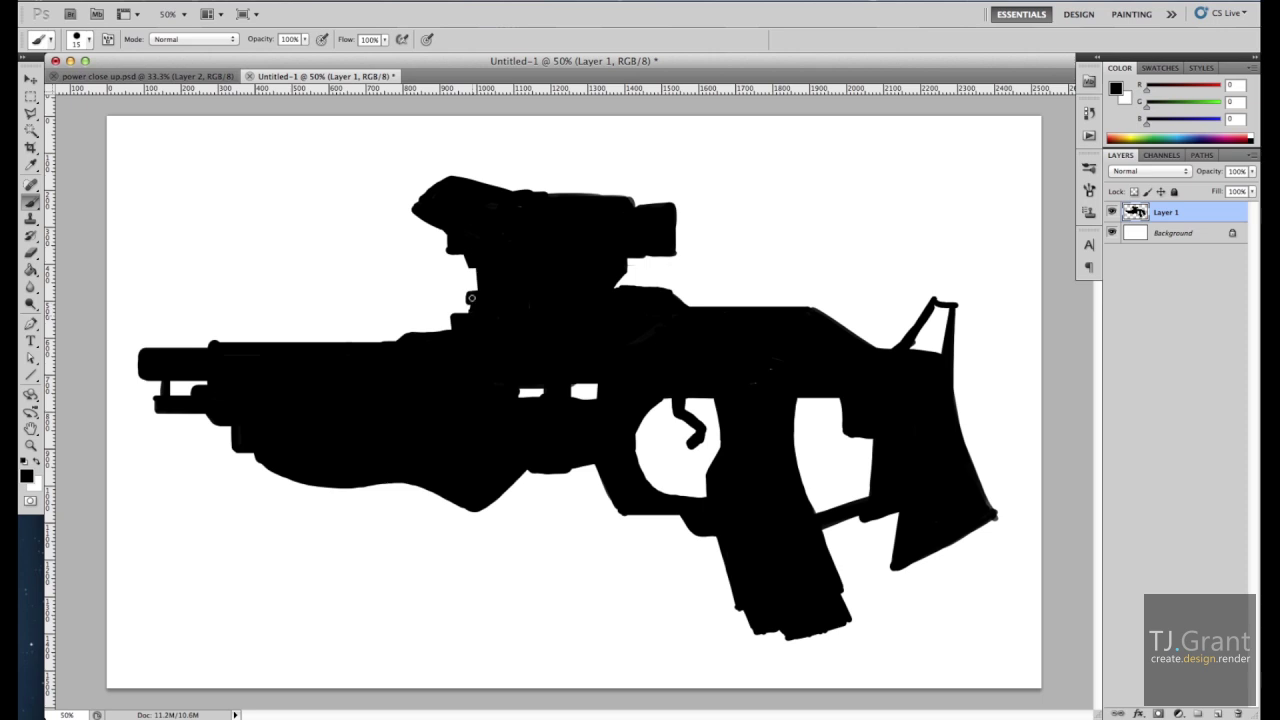
# Brush in the stock's upper gap and right edge, round its bottom, and add a lower strut.
pyautogui.moveTo(926, 318)
pyautogui.mouseDown()
pyautogui.moveTo(906, 362)
pyautogui.moveTo(930, 310)
pyautogui.moveTo(939, 364)
pyautogui.mouseUp()
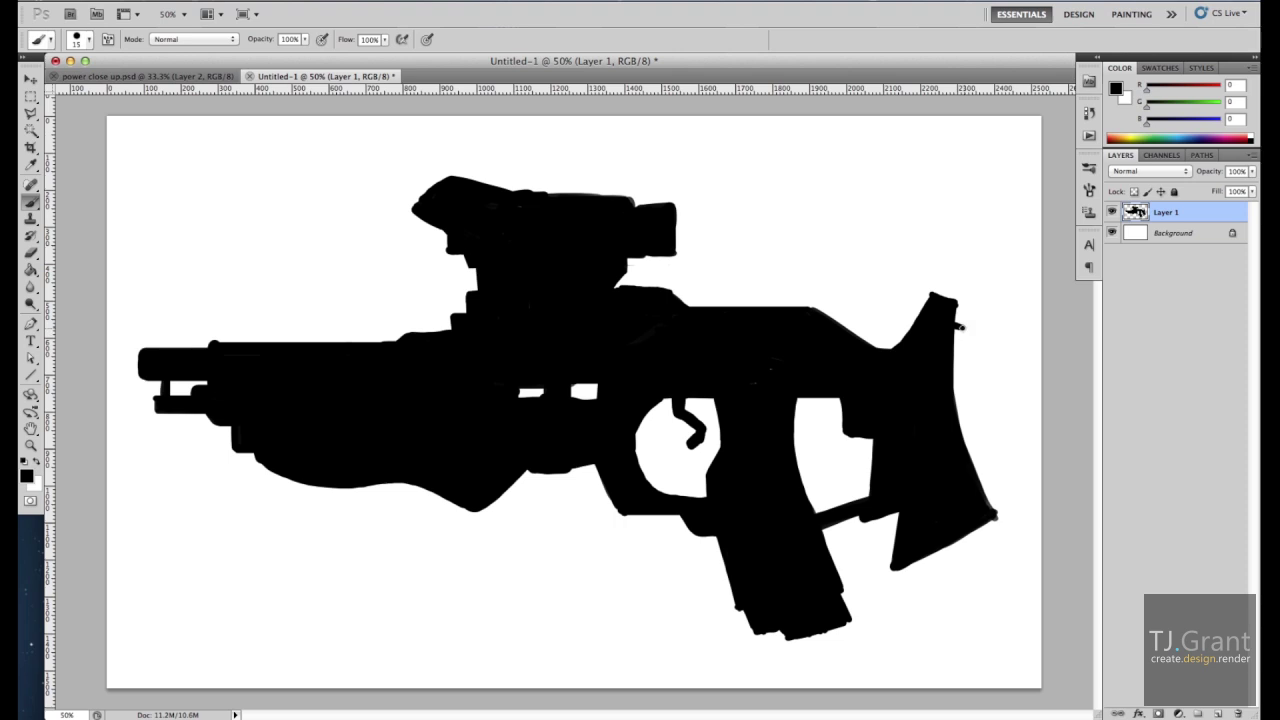
pyautogui.moveTo(959, 326)
pyautogui.mouseDown()
pyautogui.moveTo(975, 450)
pyautogui.moveTo(955, 334)
pyautogui.mouseUp()
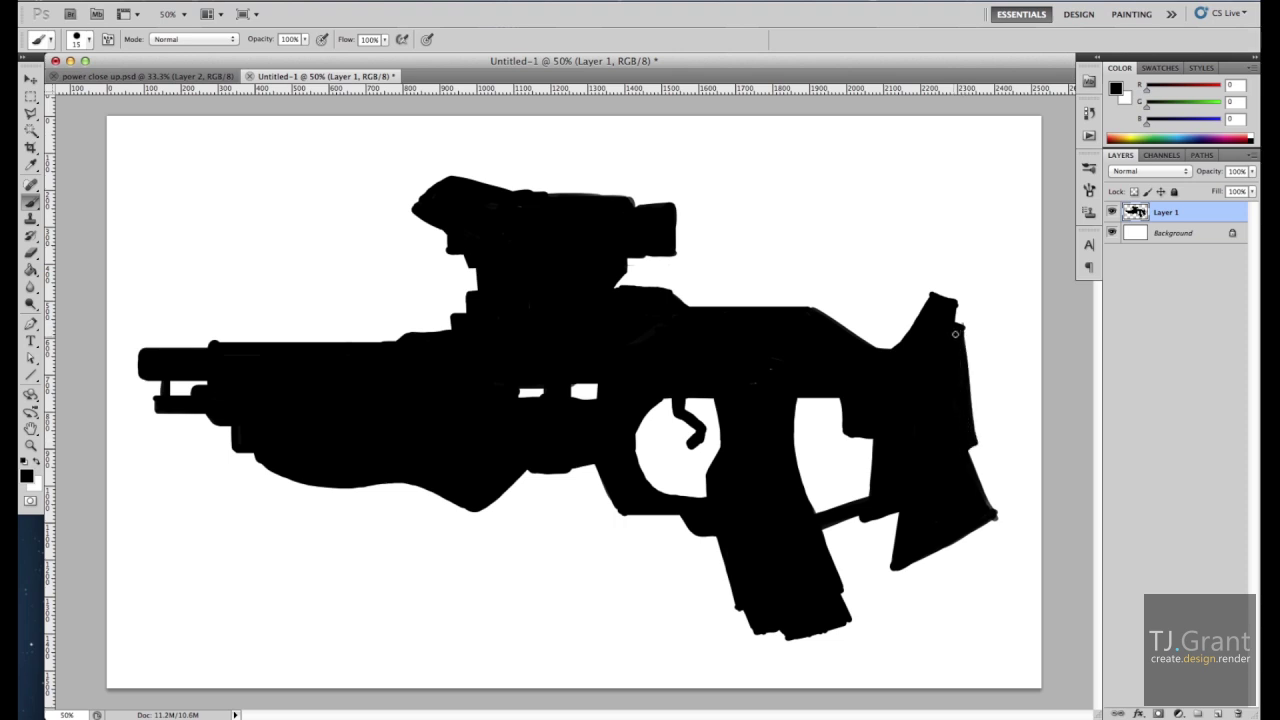
pyautogui.moveTo(894, 565)
pyautogui.mouseDown()
pyautogui.moveTo(964, 568)
pyautogui.moveTo(975, 524)
pyautogui.moveTo(934, 566)
pyautogui.moveTo(897, 569)
pyautogui.moveTo(968, 570)
pyautogui.moveTo(923, 569)
pyautogui.mouseUp()
pyautogui.moveTo(820, 536)
pyautogui.mouseDown()
pyautogui.moveTo(892, 560)
pyautogui.moveTo(826, 548)
pyautogui.moveTo(858, 545)
pyautogui.mouseUp()
pyautogui.moveTo(845, 522); pyautogui.dragTo(820, 528)
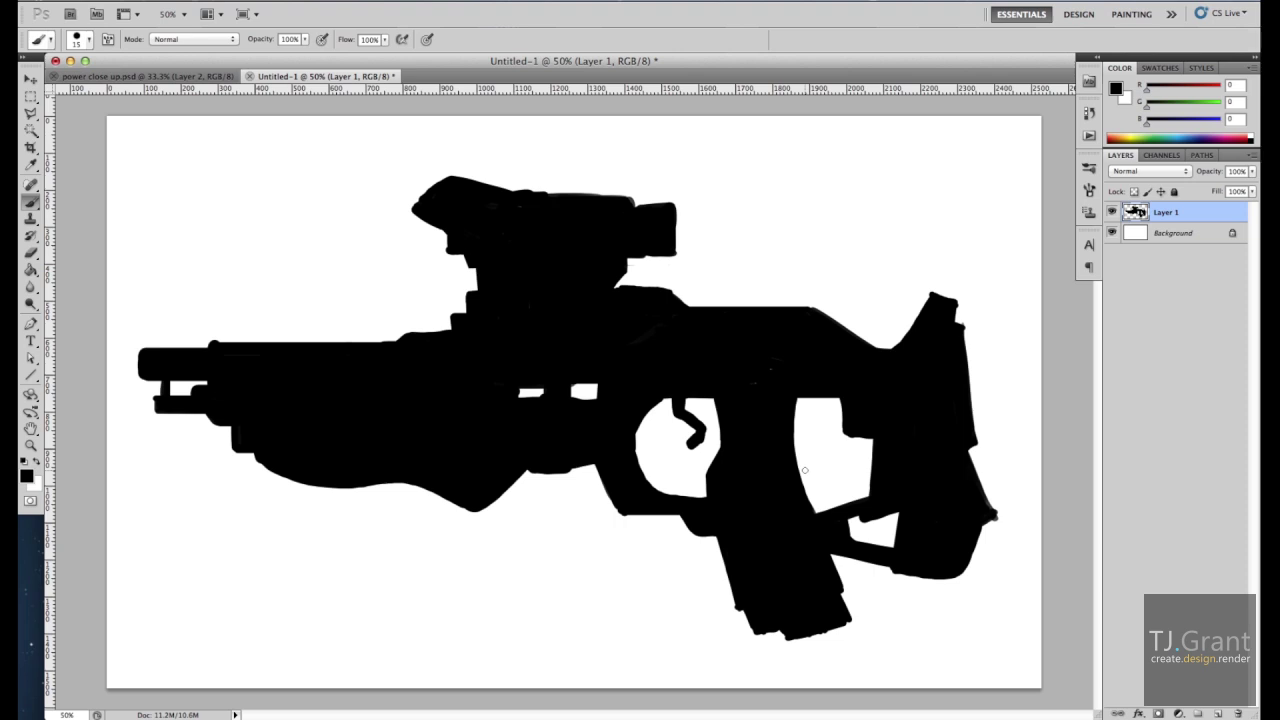
# Erase the old trigger, arc the guard top, and redraw the trigger as a shorter curve.
pyautogui.press('e')
pyautogui.moveTo(704, 432); pyautogui.dragTo(676, 402)
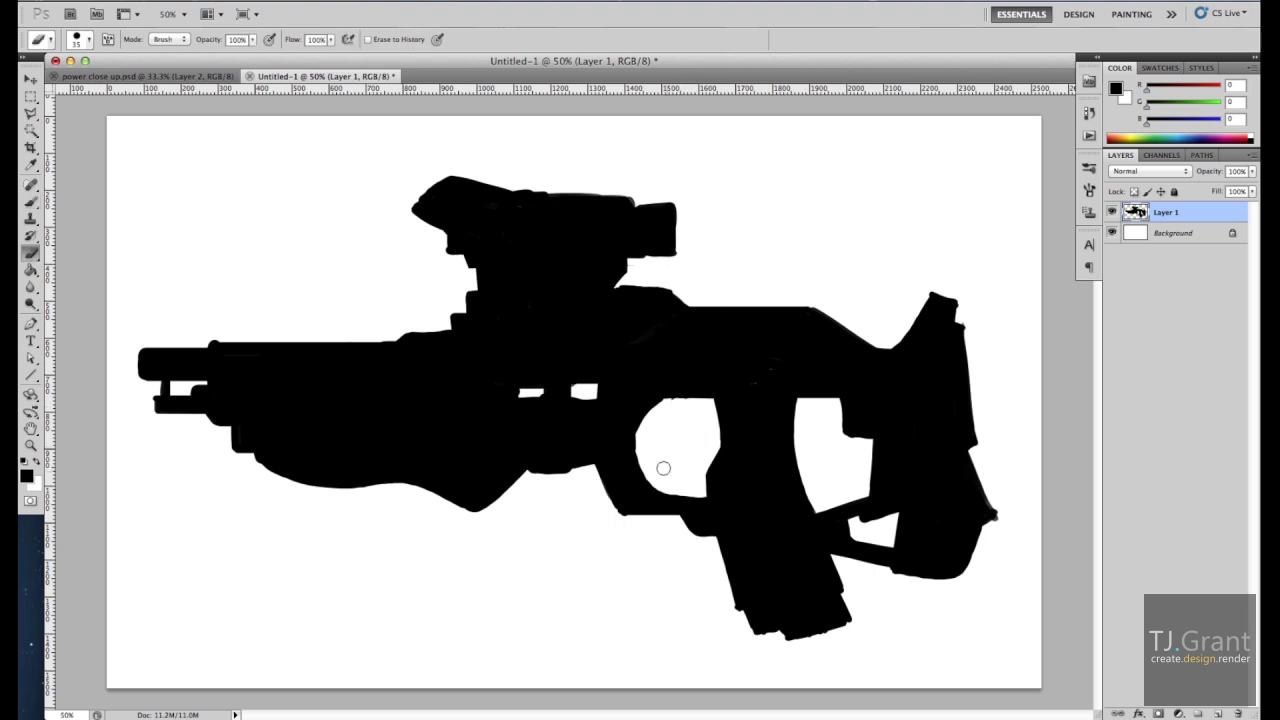
pyautogui.press('b')
pyautogui.moveTo(638, 440)
pyautogui.mouseDown()
pyautogui.moveTo(722, 448)
pyautogui.moveTo(710, 403)
pyautogui.moveTo(642, 416)
pyautogui.moveTo(731, 440)
pyautogui.mouseUp()
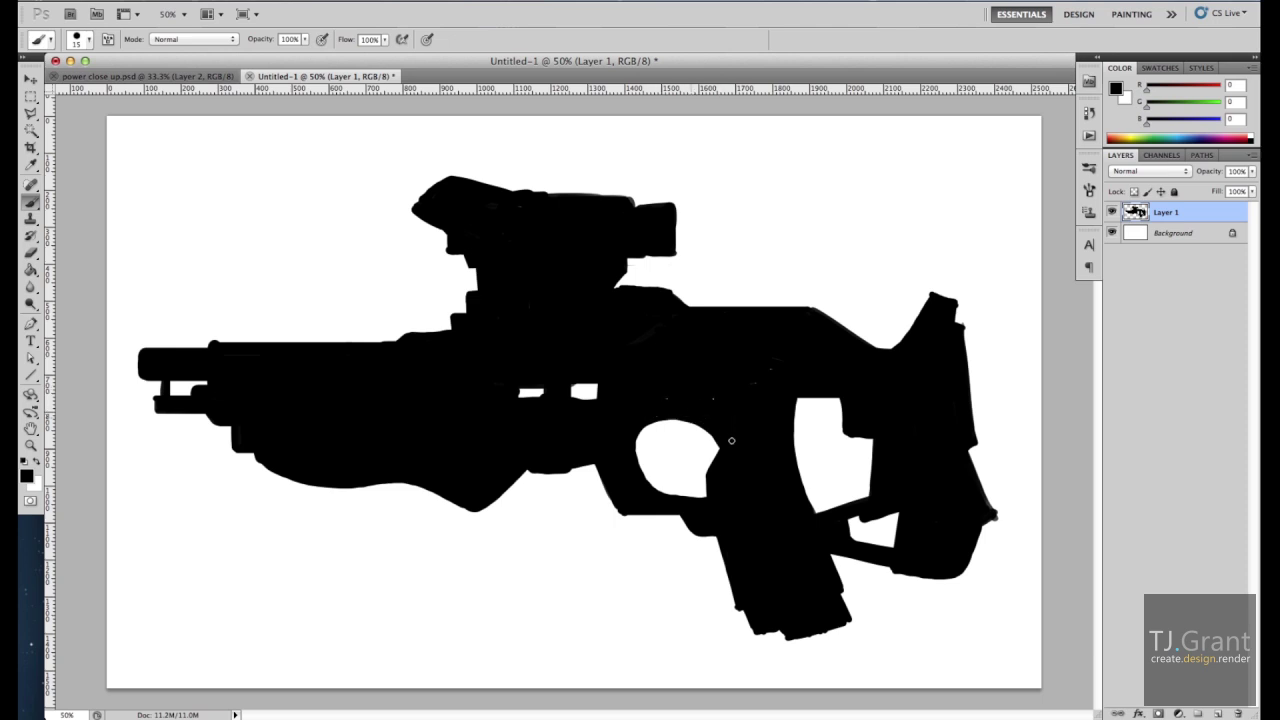
pyautogui.moveTo(646, 427)
pyautogui.mouseDown()
pyautogui.moveTo(688, 484)
pyautogui.moveTo(660, 490)
pyautogui.mouseUp()
pyautogui.hotkey('ctrl', 'z')
pyautogui.moveTo(652, 438)
pyautogui.mouseDown()
pyautogui.moveTo(690, 486)
pyautogui.moveTo(686, 414)
pyautogui.moveTo(660, 424)
pyautogui.moveTo(690, 481)
pyautogui.moveTo(647, 435)
pyautogui.moveTo(688, 488)
pyautogui.moveTo(680, 500)
pyautogui.moveTo(670, 490)
pyautogui.moveTo(683, 470)
pyautogui.mouseUp()
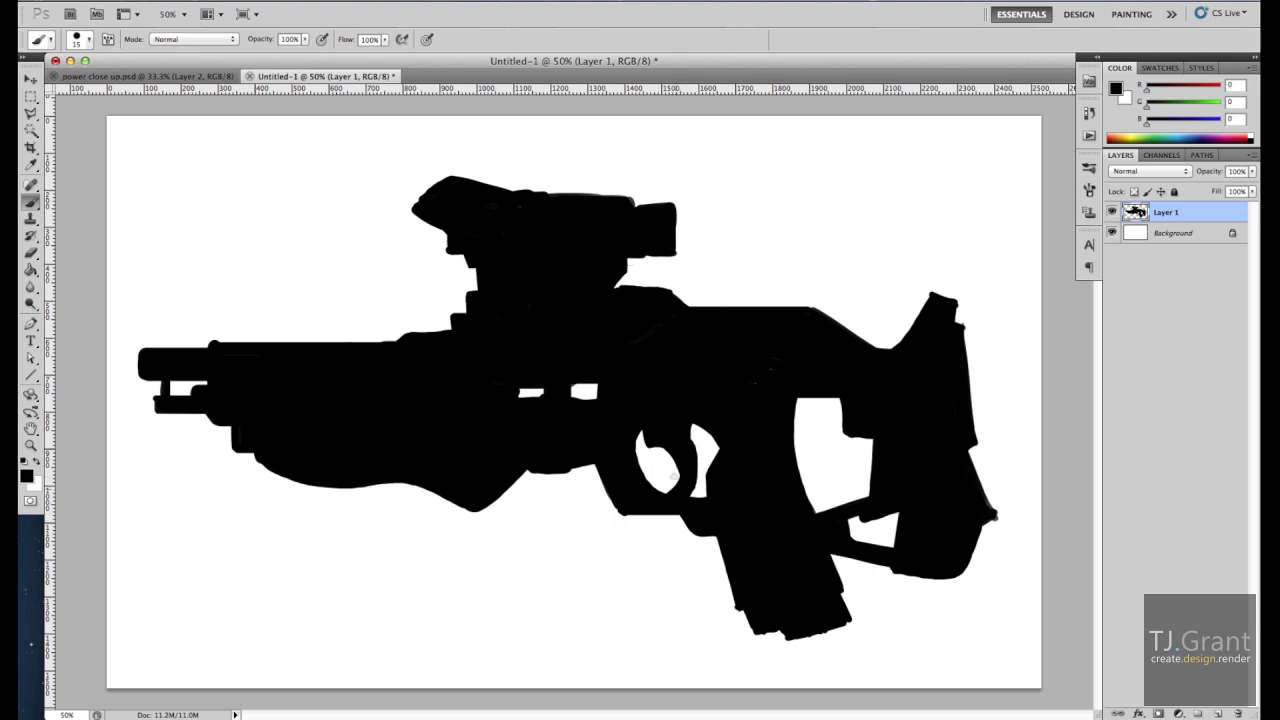
# Slim the trigger, trim its side strip and bottom, and flatten the stock's protruding right side.
pyautogui.press('e')
pyautogui.moveTo(648, 449)
pyautogui.mouseDown()
pyautogui.moveTo(672, 452)
pyautogui.moveTo(680, 476)
pyautogui.moveTo(660, 446)
pyautogui.mouseUp()
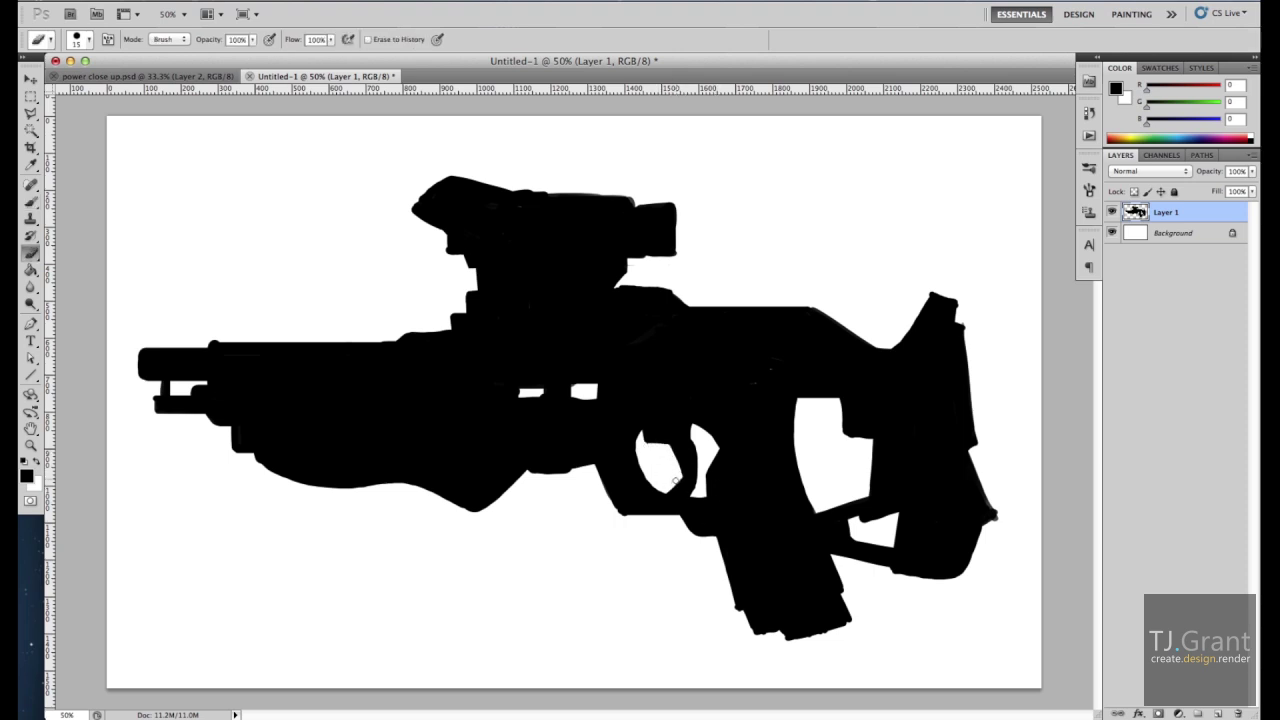
pyautogui.moveTo(694, 439)
pyautogui.mouseDown()
pyautogui.moveTo(678, 490)
pyautogui.moveTo(690, 494)
pyautogui.moveTo(637, 436)
pyautogui.mouseUp()
pyautogui.moveTo(662, 488); pyautogui.dragTo(679, 489)
pyautogui.press('b')
pyautogui.press('e')
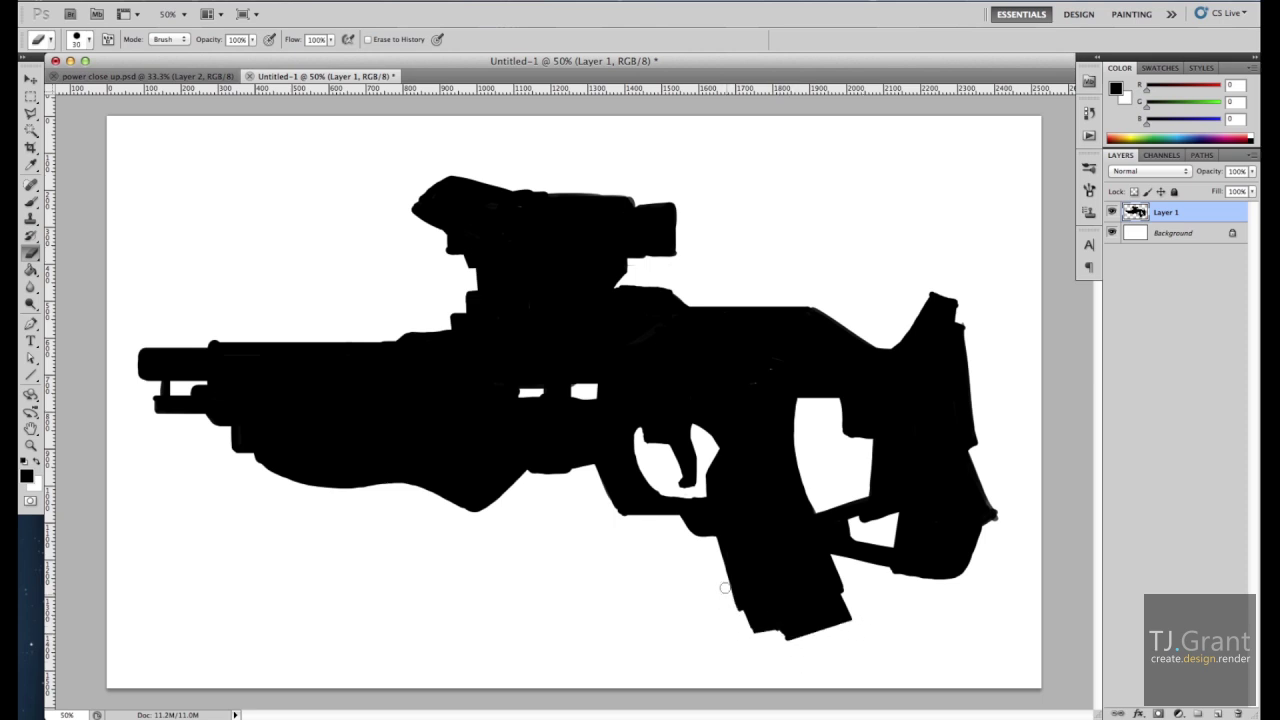
pyautogui.moveTo(981, 477); pyautogui.dragTo(997, 518)
# Straighten the scope's top and upper-left corner, lower the barrel top, and paint a thin rail along it.
pyautogui.moveTo(638, 198)
pyautogui.mouseDown()
pyautogui.moveTo(551, 188)
pyautogui.moveTo(634, 200)
pyautogui.mouseUp()
pyautogui.hotkey('ctrl', 'z')
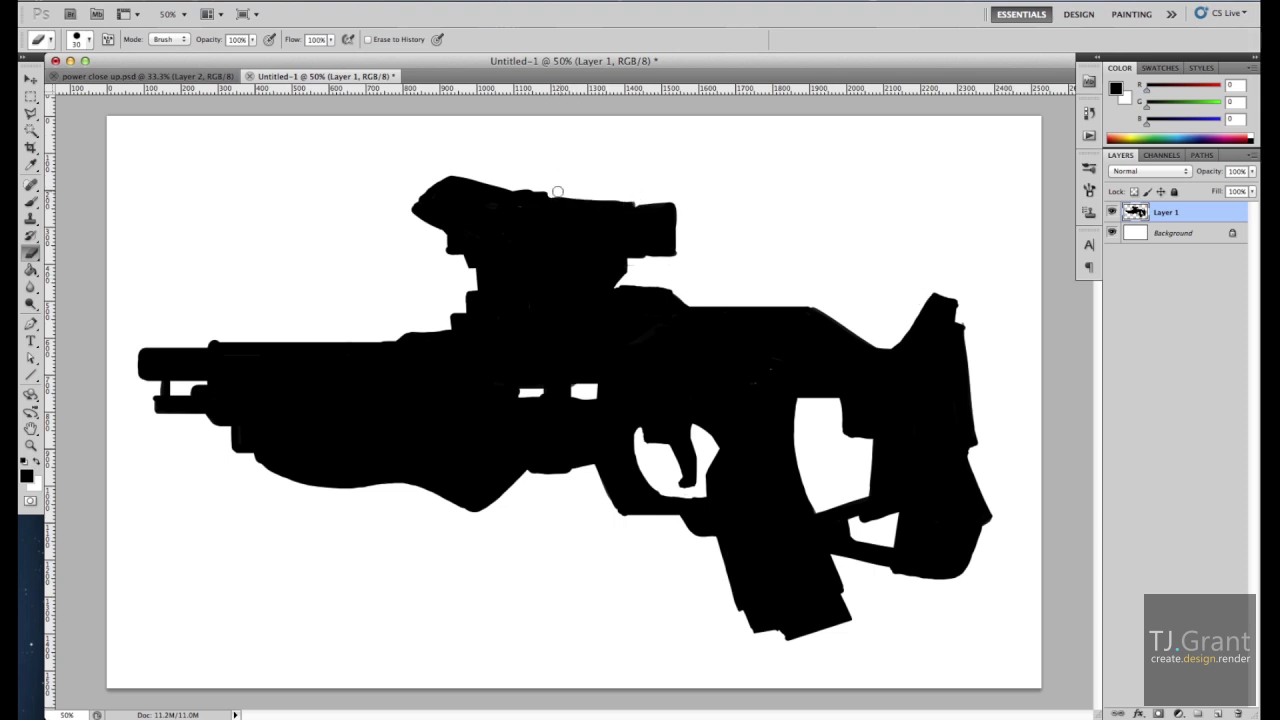
pyautogui.moveTo(452, 166); pyautogui.dragTo(407, 213)
pyautogui.moveTo(396, 338); pyautogui.dragTo(218, 338)
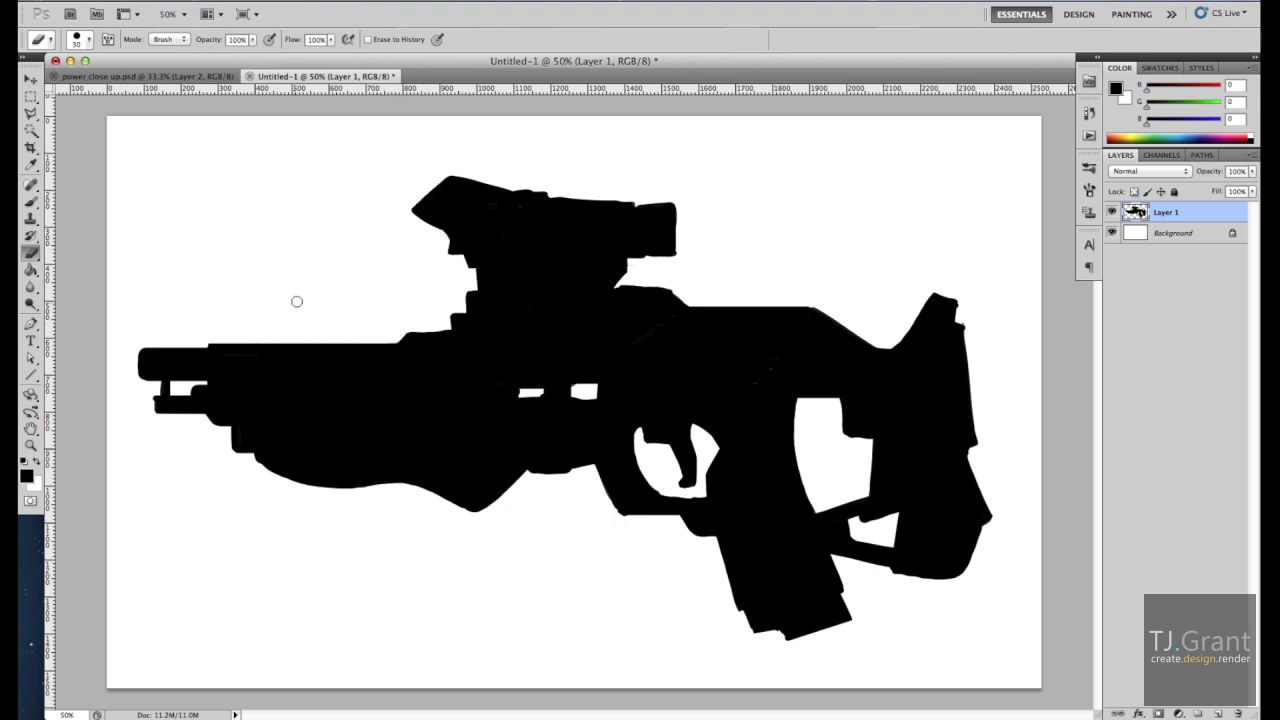
pyautogui.press('b')
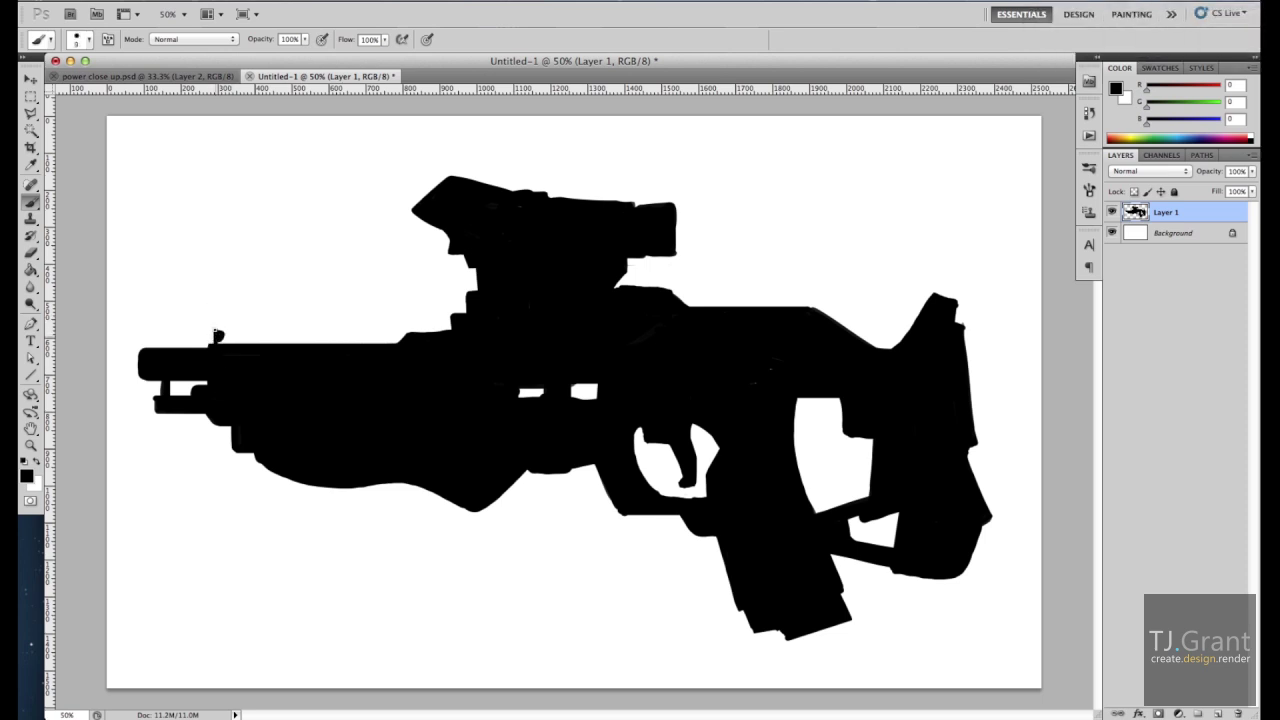
pyautogui.moveTo(220, 338); pyautogui.dragTo(400, 338)
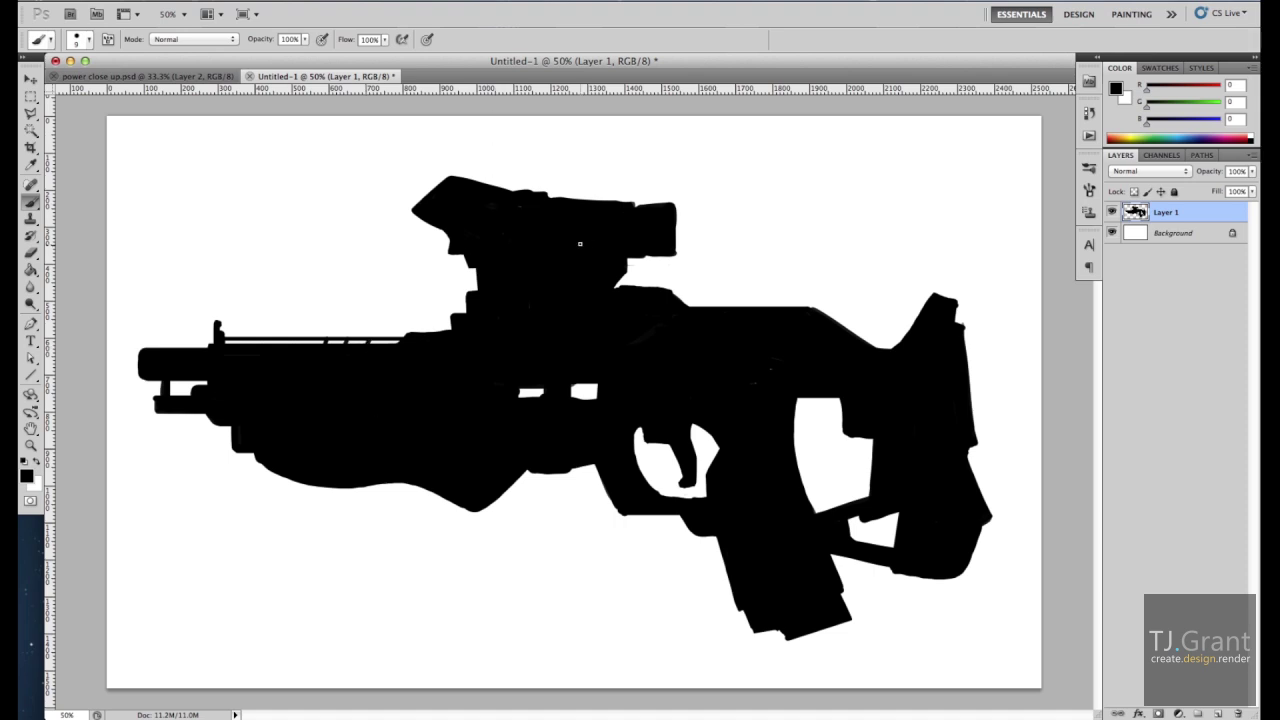
# Fill the stock's upper-right slope and erase its right edge into a smooth curve.
pyautogui.moveTo(896, 341); pyautogui.dragTo(950, 292)
pyautogui.press('e')
pyautogui.moveTo(968, 320); pyautogui.dragTo(966, 372)
pyautogui.moveTo(962, 312); pyautogui.dragTo(960, 410)
pyautogui.moveTo(974, 348); pyautogui.dragTo(968, 445)
pyautogui.moveTo(980, 303); pyautogui.dragTo(989, 426)
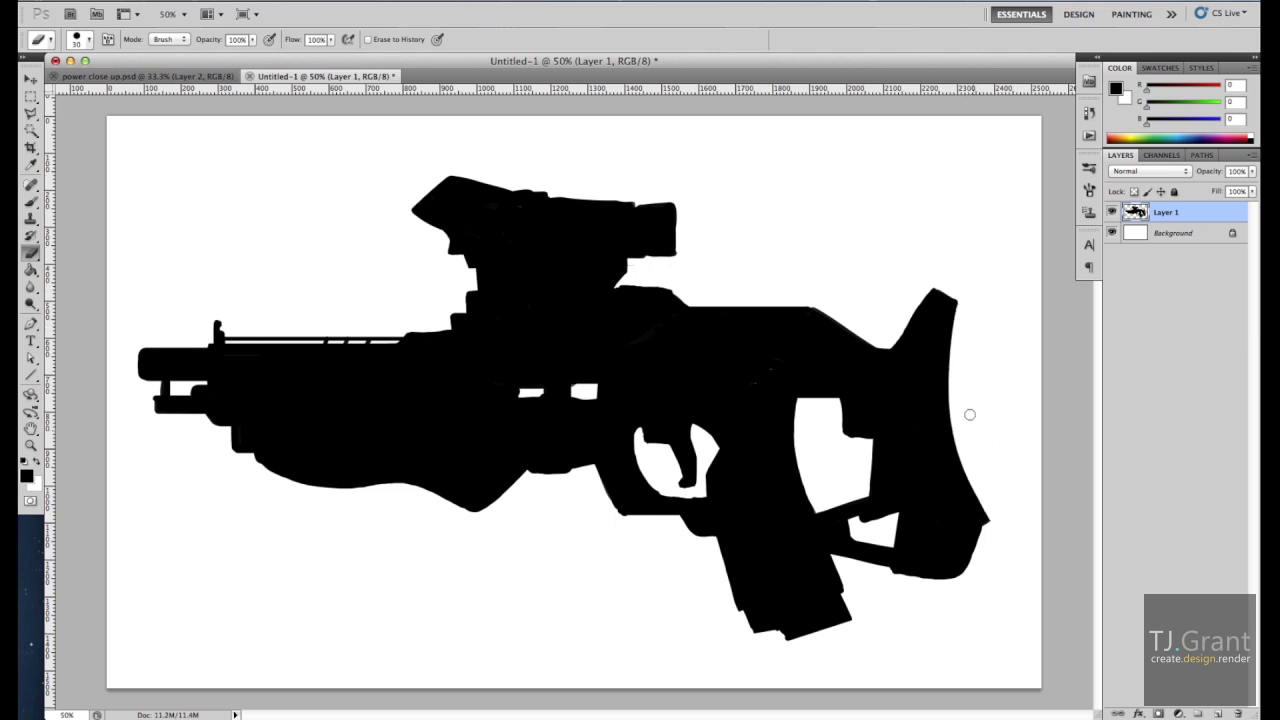